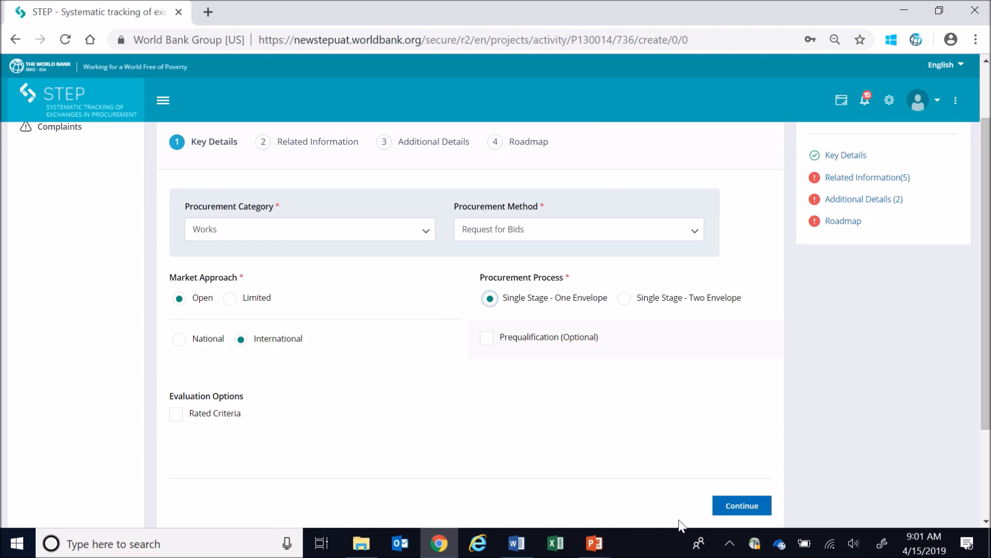
# Continue to the activity's related information, generate a reference number and replace it with CW-01
pyautogui.click(736, 508)
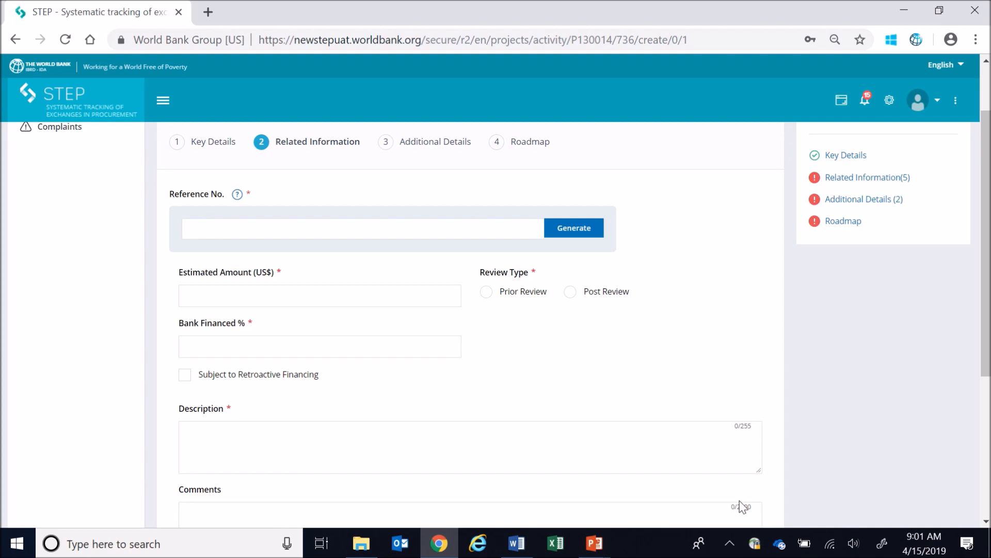
pyautogui.click(572, 234)
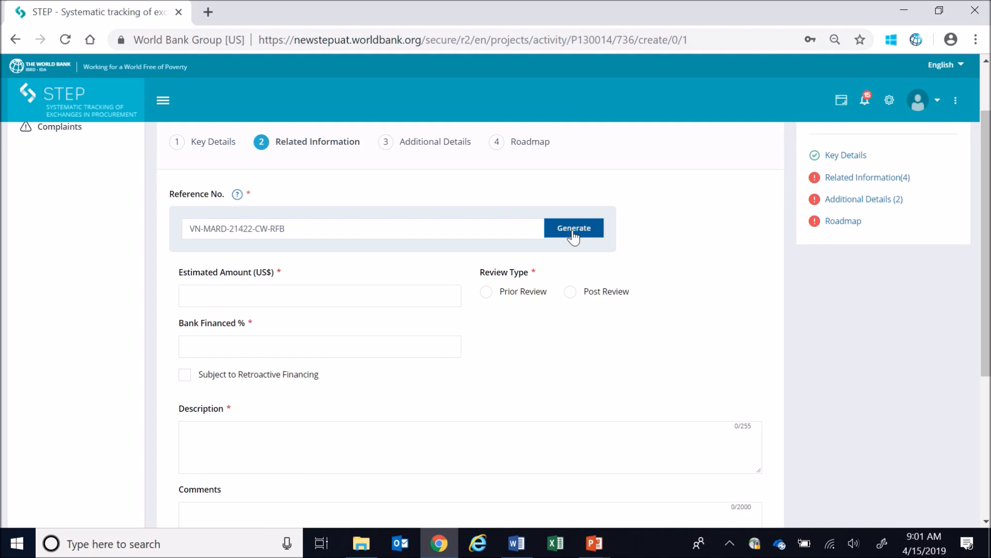
pyautogui.moveTo(294, 228); pyautogui.dragTo(133, 223)
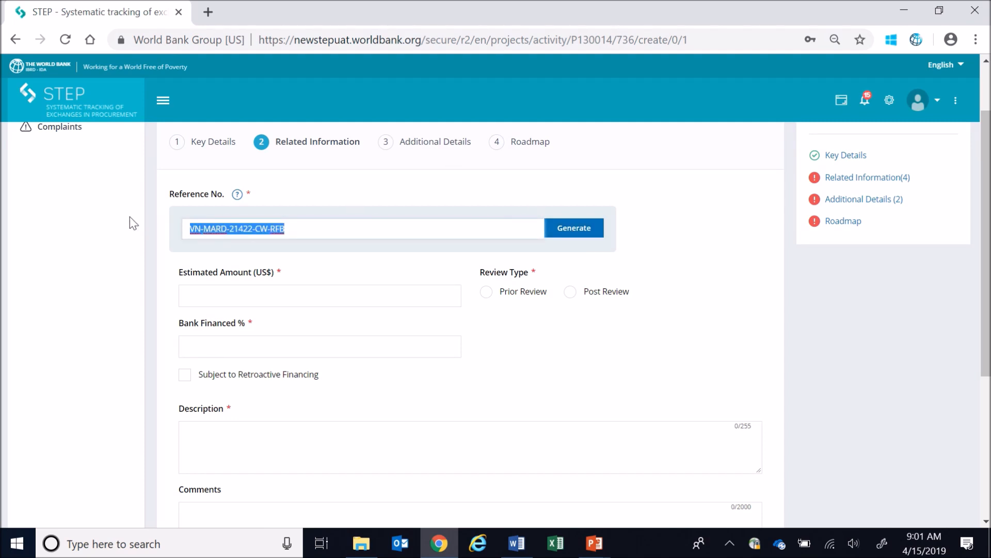
pyautogui.write('CW-01')
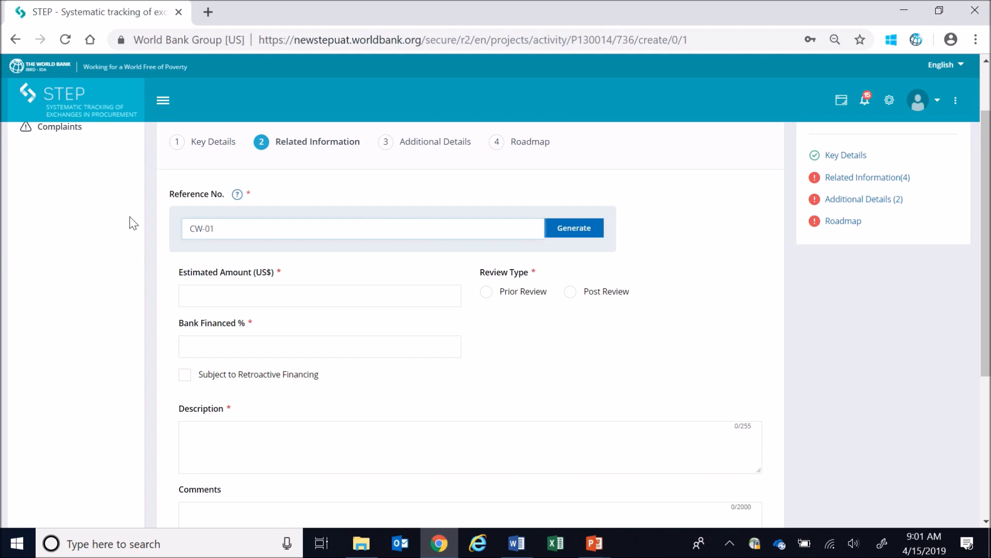
# Save the partly completed activity and return to the procurement plan
pyautogui.scroll(-5, 630, 388)
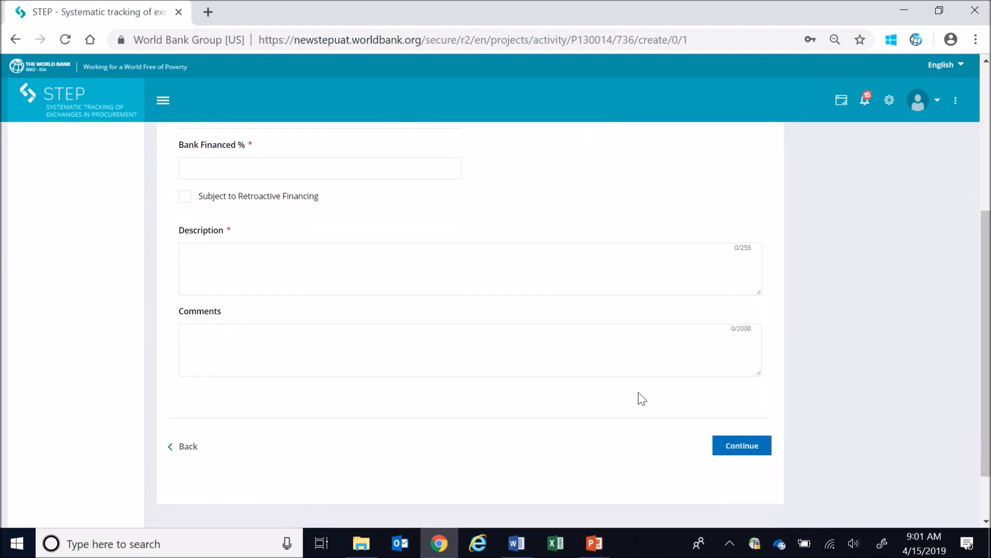
pyautogui.click(753, 399)
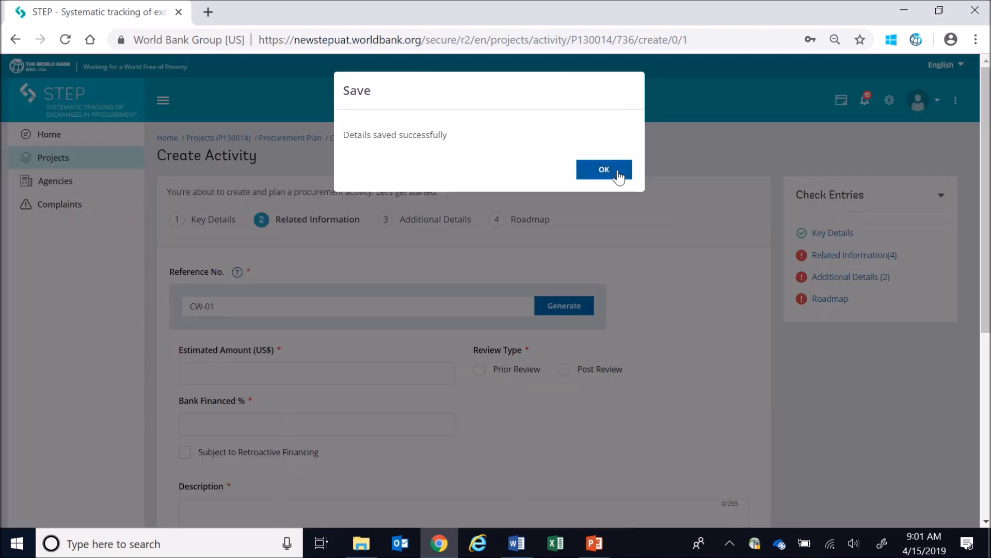
pyautogui.click(617, 172)
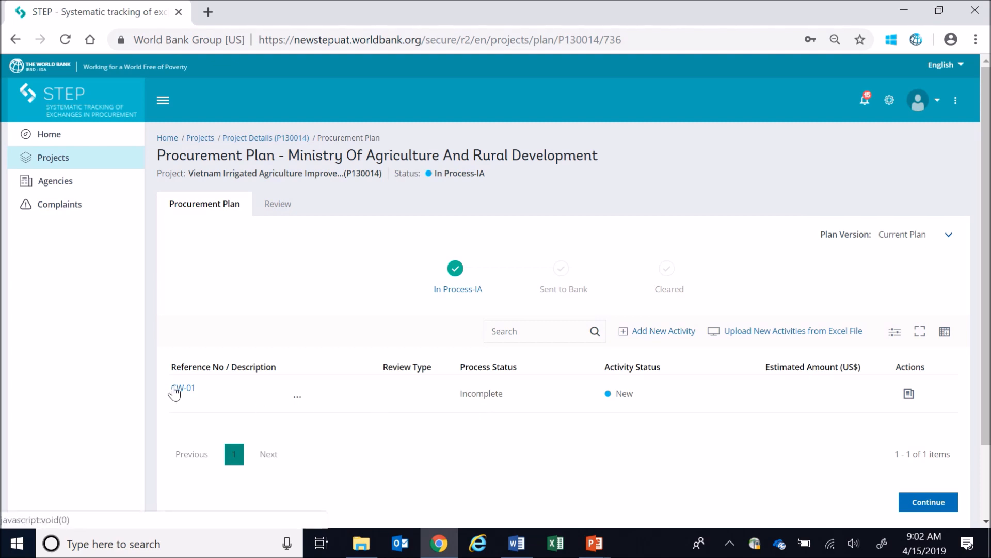
# Reopen the Related Information of activity CW-01 for editing and set the estimated amount to US$ 21,000,000
pyautogui.click(176, 393)
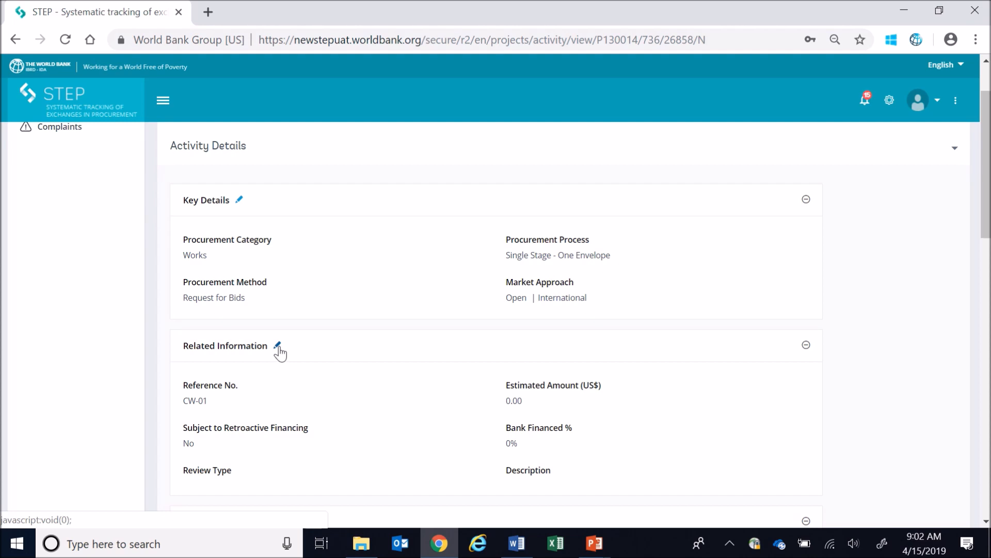
pyautogui.click(278, 345)
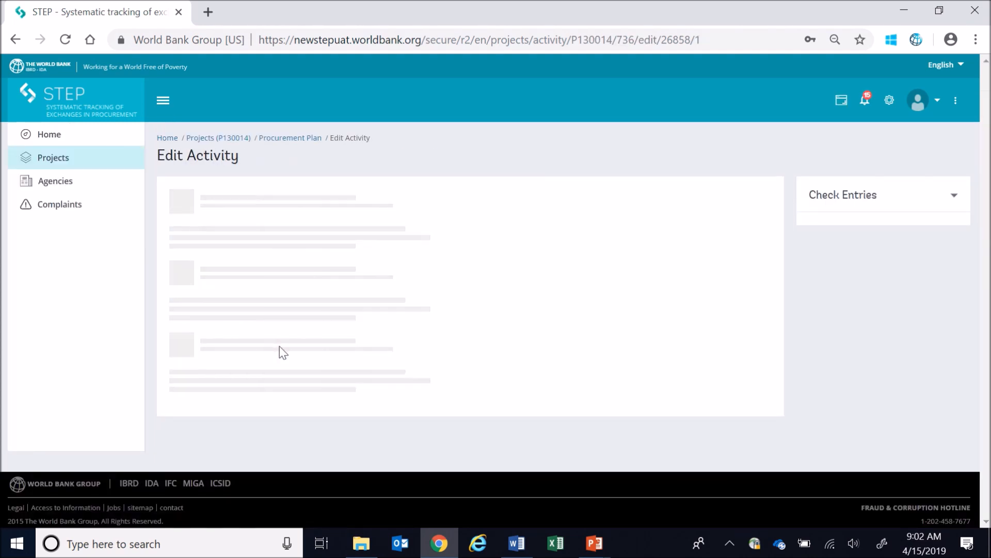
pyautogui.click(389, 370)
pyautogui.write('21,000,000')
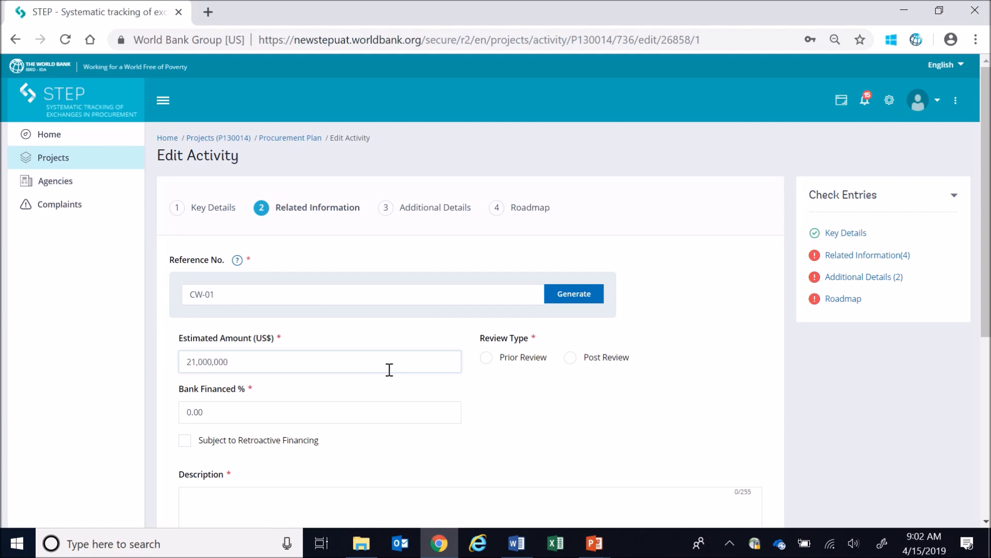
# Set the bank financed share to 100% and the review type to Prior Review
pyautogui.click(194, 410)
pyautogui.write('100')
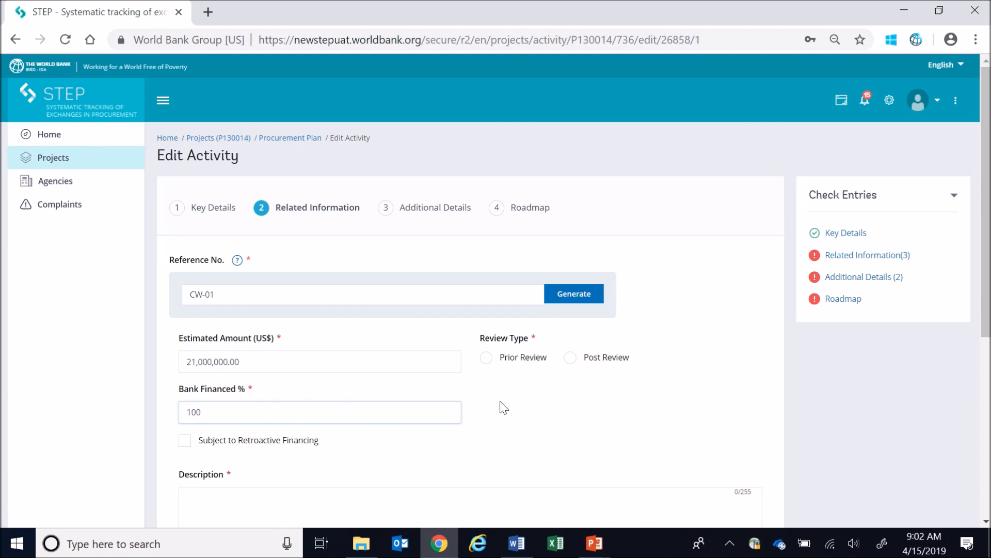
pyautogui.click(527, 364)
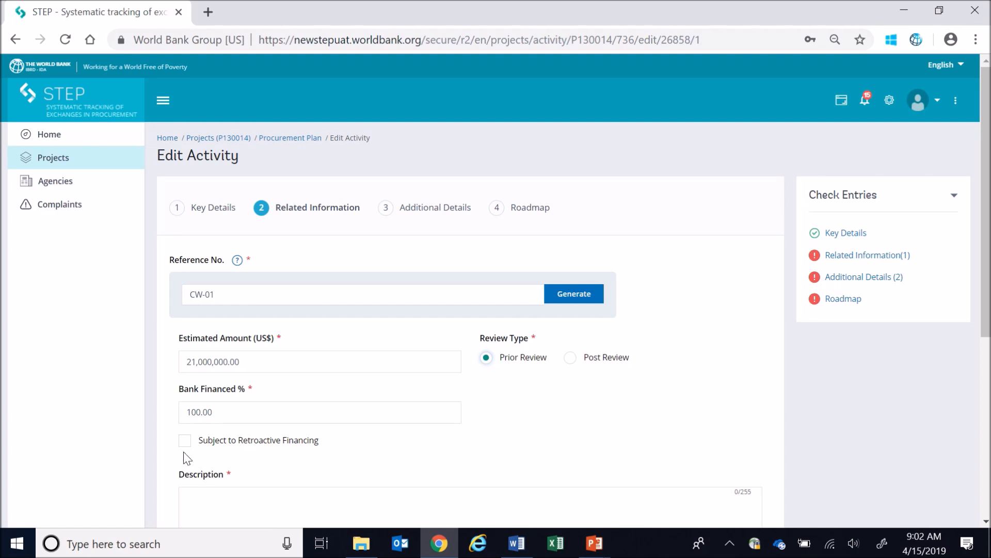
# Enter the description "Construction of North Main canals and on-canal structures sections K10-K19, K20-K29 and K30-K39 (3 lots)" and the comment "Fixed Unit Rate"
pyautogui.scroll(-3, 186, 457)
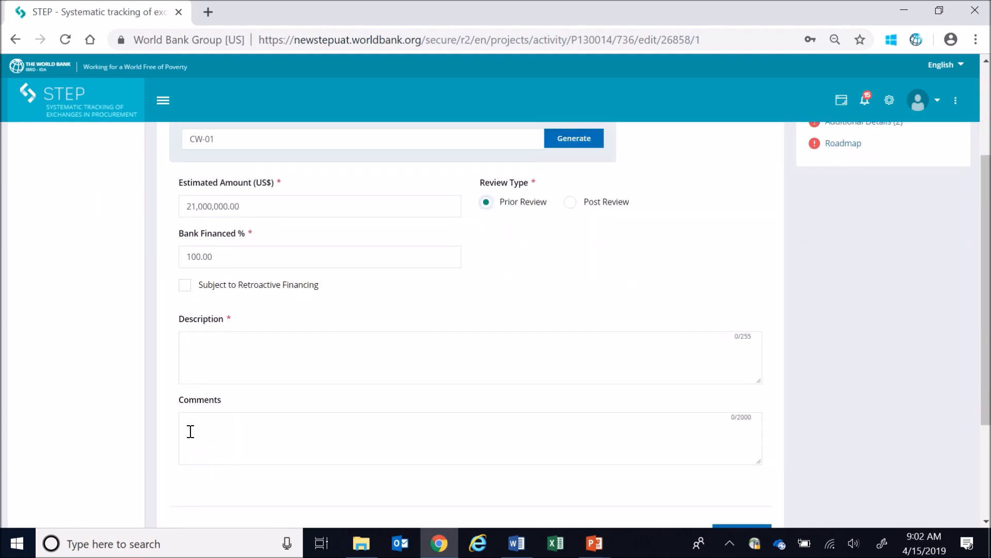
pyautogui.click(211, 359)
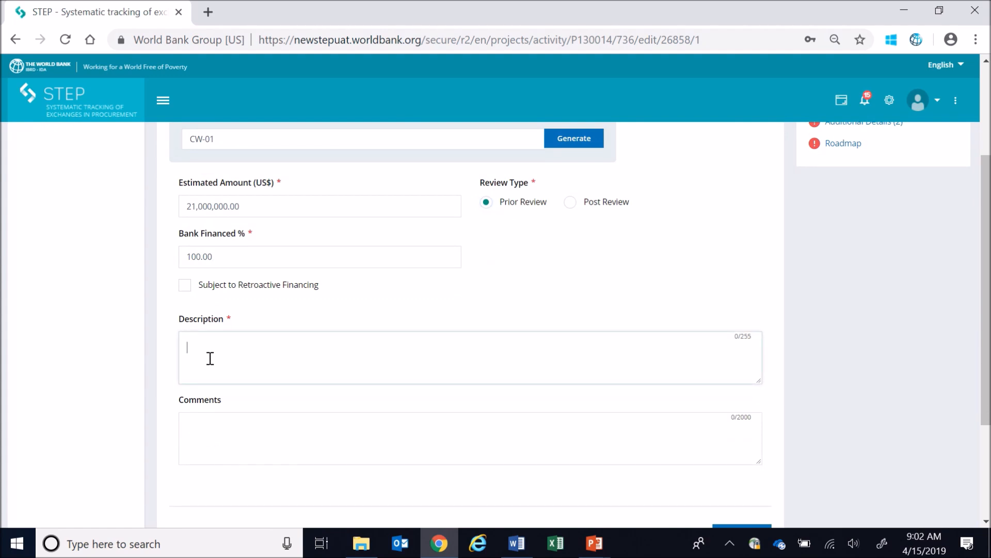
pyautogui.write('Construction')
pyautogui.write('of North Main canal and on-canal structures sections K10-K19, K20-K29 and K30-K39 (3 lots)')
pyautogui.click(263, 428)
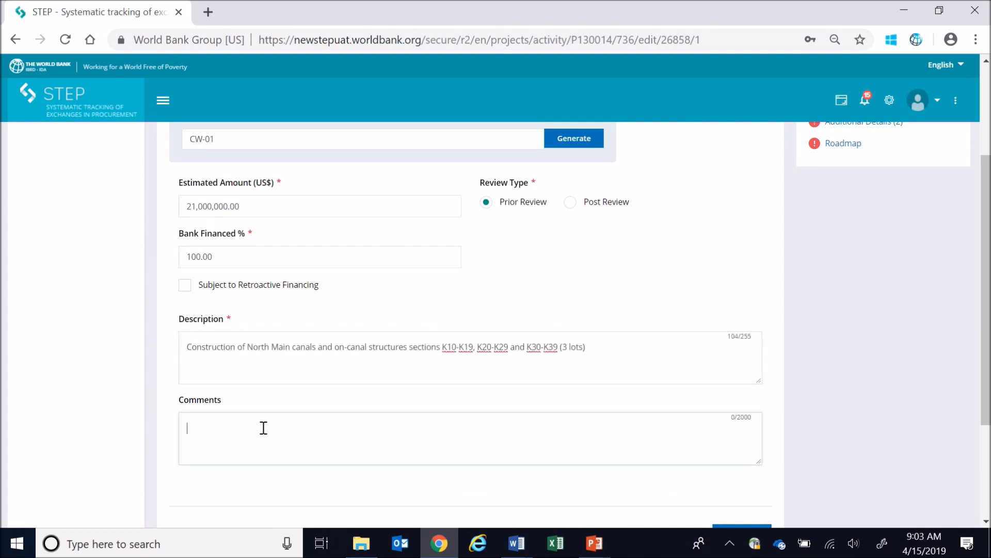
pyautogui.write('Fixed Unit Rate')
# Save the activity's related information and continue to its additional details
pyautogui.scroll(-2, 275, 427)
pyautogui.click(744, 462)
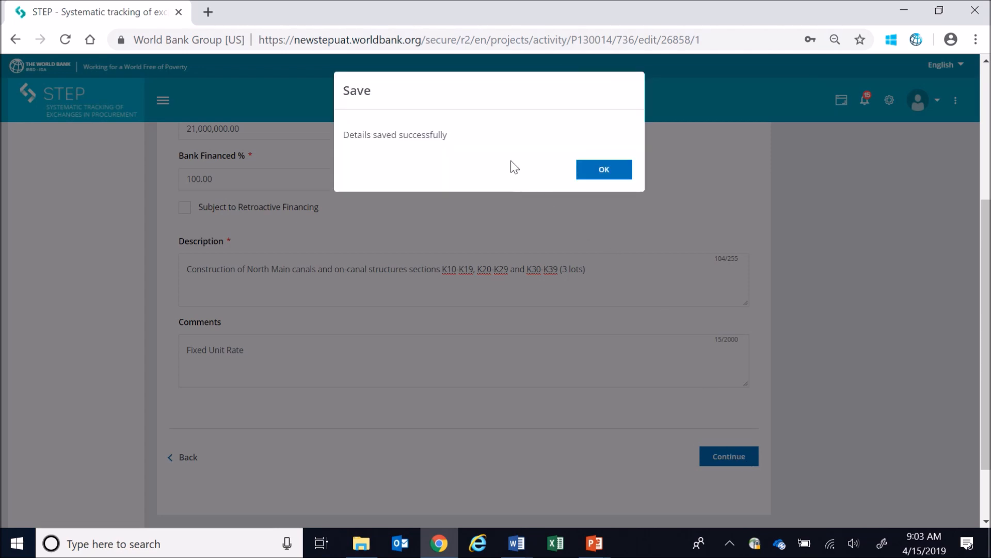
pyautogui.click(608, 171)
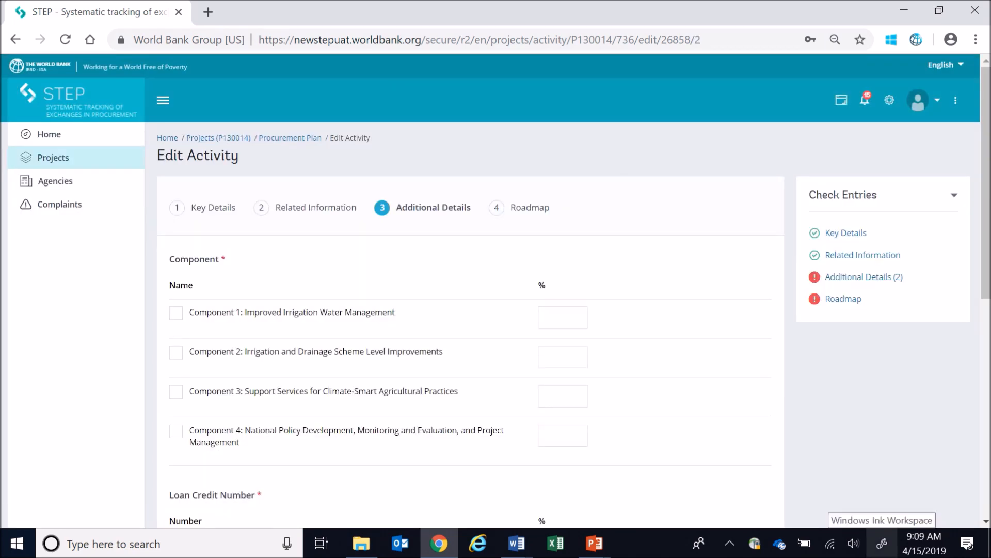
# Allocate 100% of the activity to Component 2: Irrigation and Drainage Scheme Level Improvements
pyautogui.click(561, 356)
pyautogui.write('100')
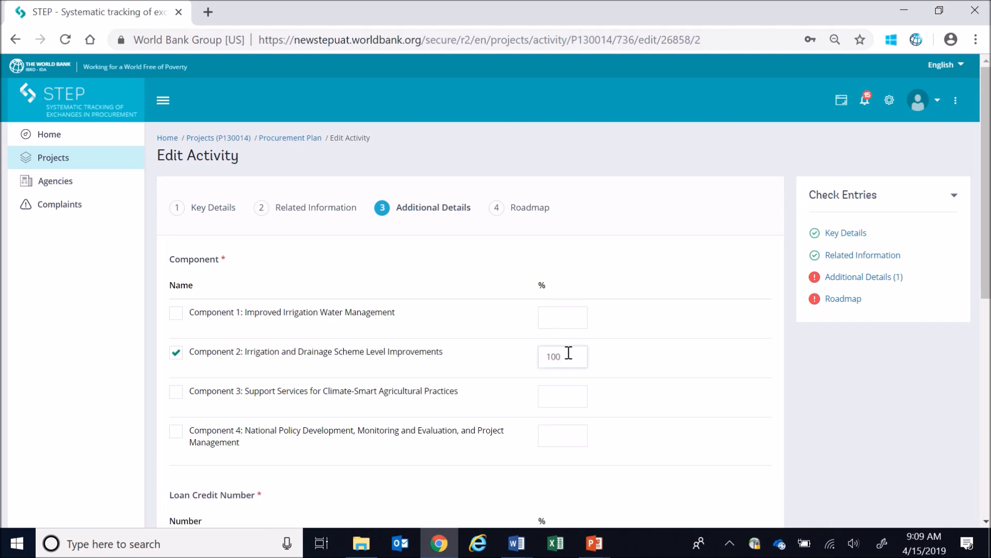
pyautogui.scroll(-2, 743, 411)
pyautogui.scroll(-4, 744, 412)
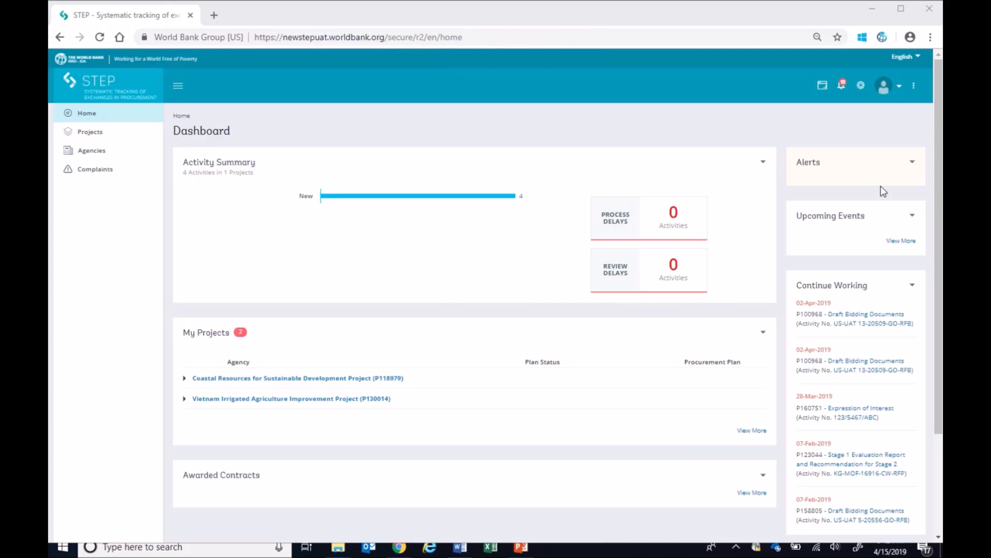
# View the Related Information resources available from the dashboard
pyautogui.click(915, 90)
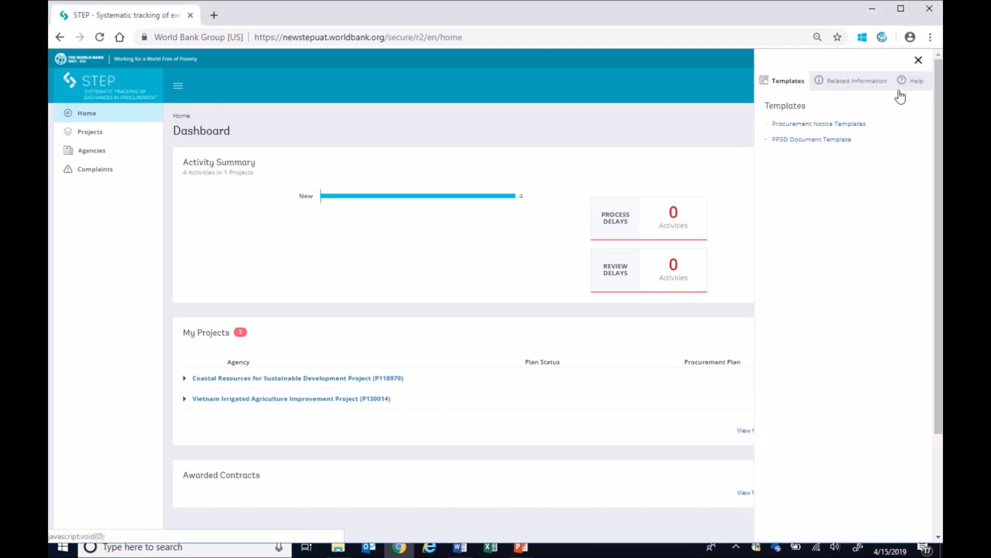
pyautogui.click(872, 82)
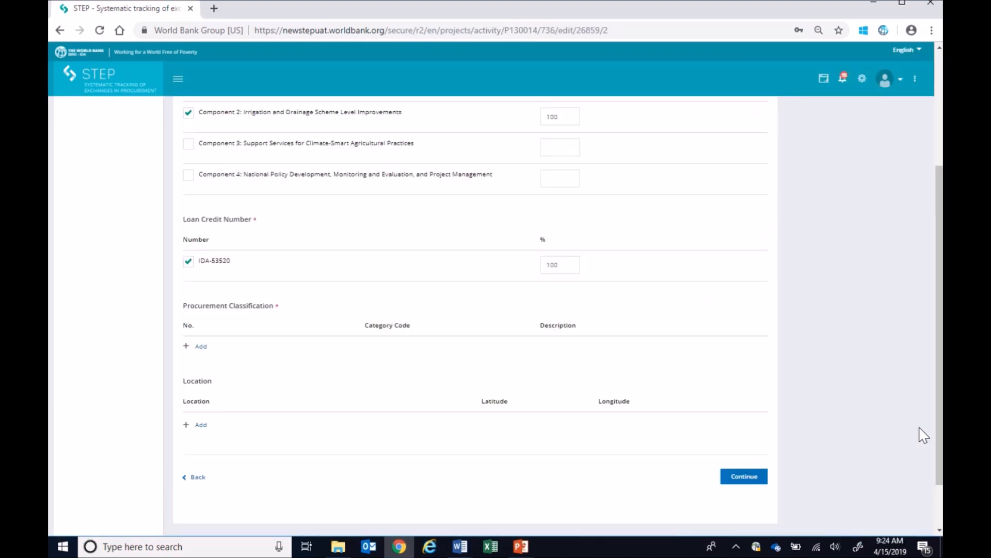
# Search the procurement classifications by title for "canal" and add 72141202 Canal construction service
pyautogui.click(202, 346)
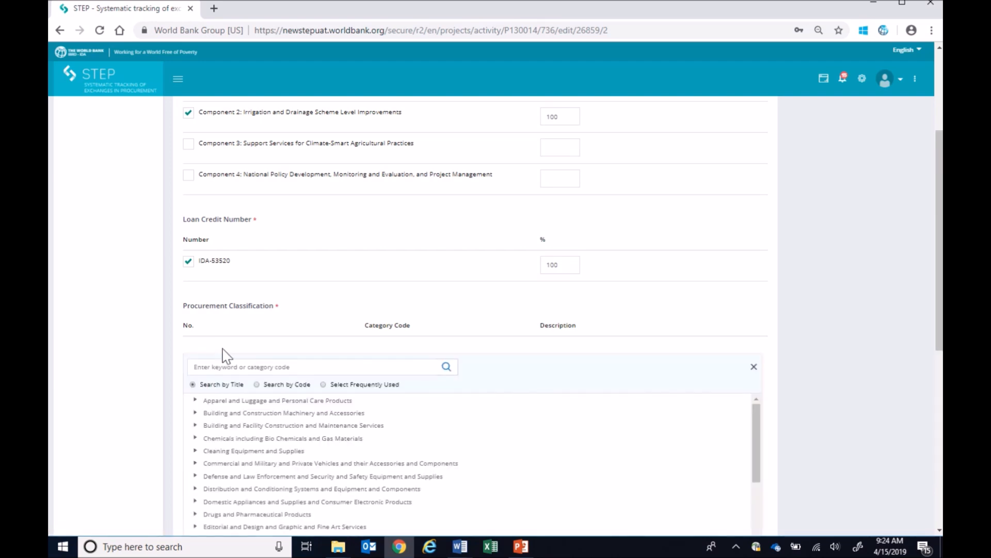
pyautogui.moveTo(940, 347); pyautogui.dragTo(943, 419)
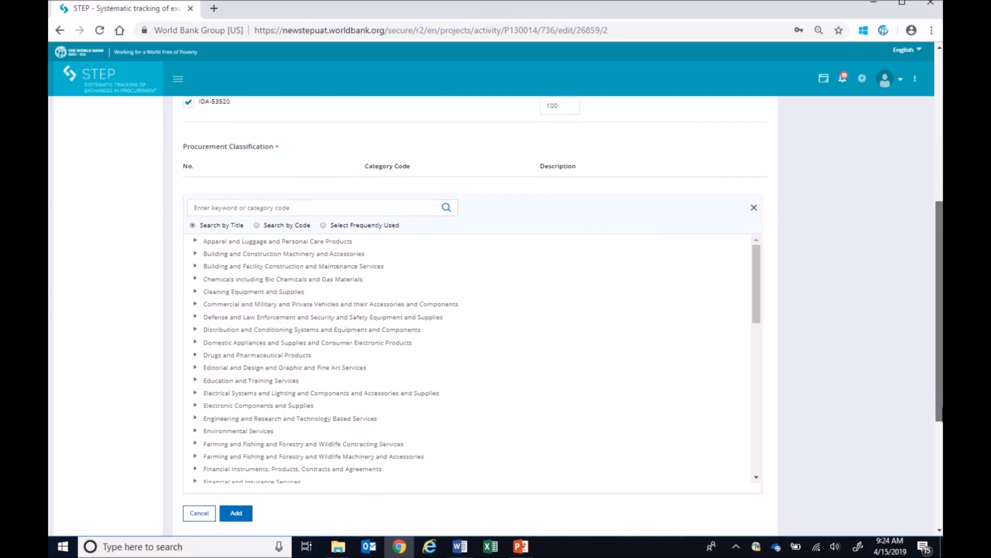
pyautogui.click(264, 207)
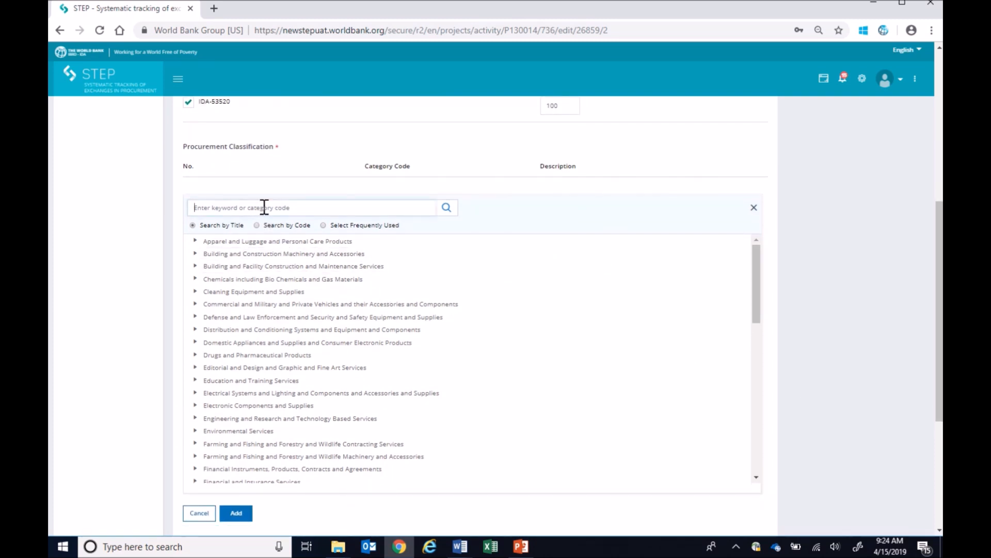
pyautogui.write('canal')
pyautogui.click(446, 207)
pyautogui.click(232, 280)
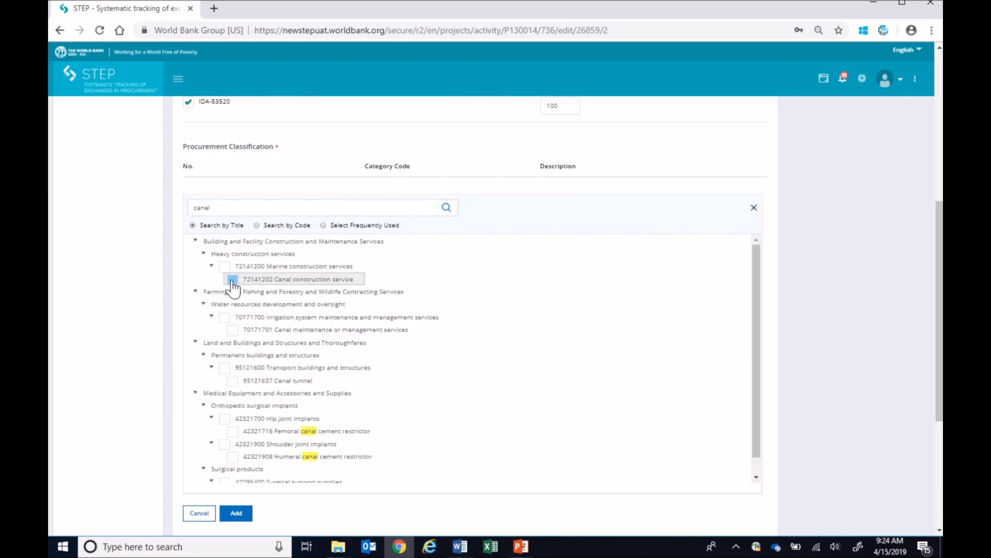
pyautogui.click(234, 514)
# Search the procurement classifications by code for 72141213 and select Waterway construction service as a second entry
pyautogui.click(200, 283)
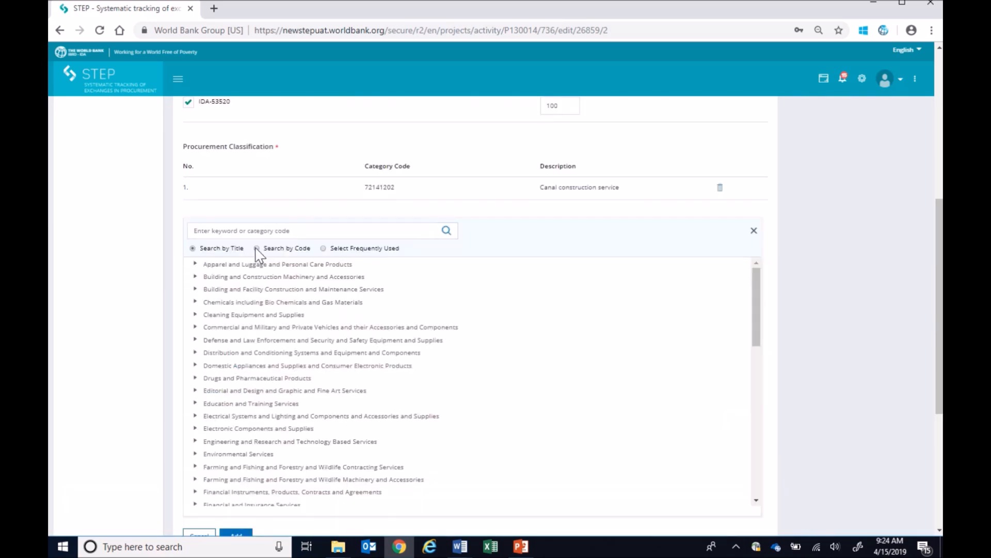
pyautogui.click(258, 248)
pyautogui.click(282, 231)
pyautogui.write('72')
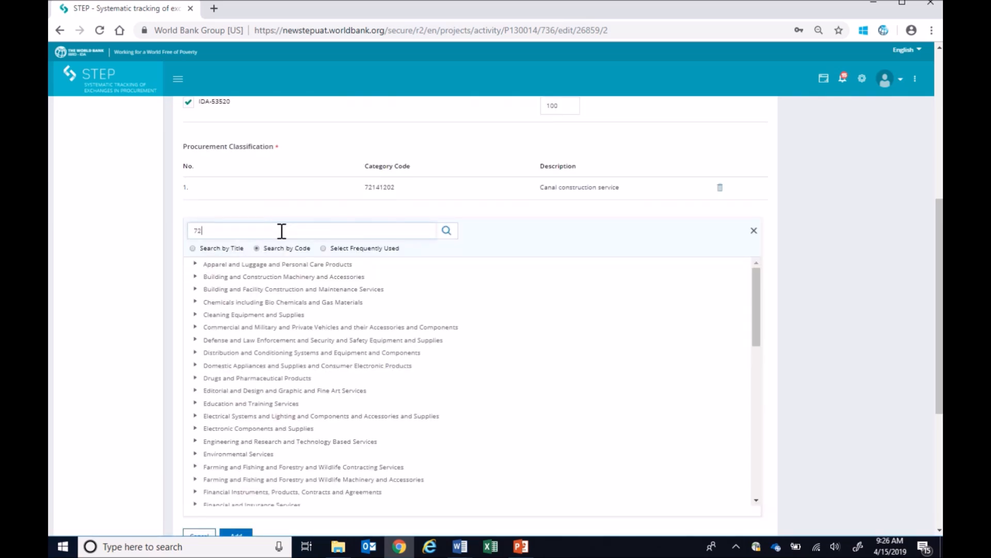
pyautogui.write('141213')
pyautogui.click(446, 231)
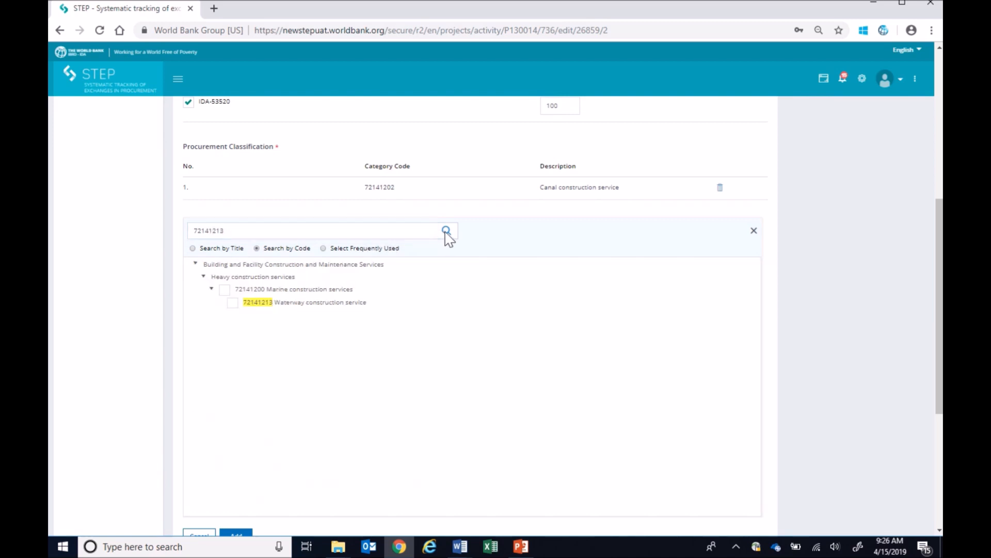
pyautogui.click(233, 302)
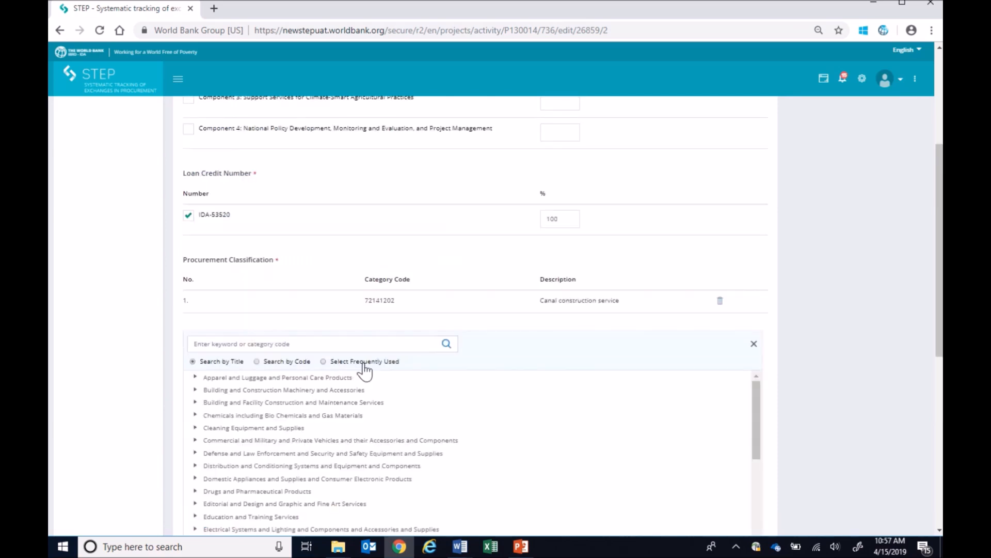
# Browse the frequently used classifications and go from Canal construction service to the next selected entry
pyautogui.click(323, 361)
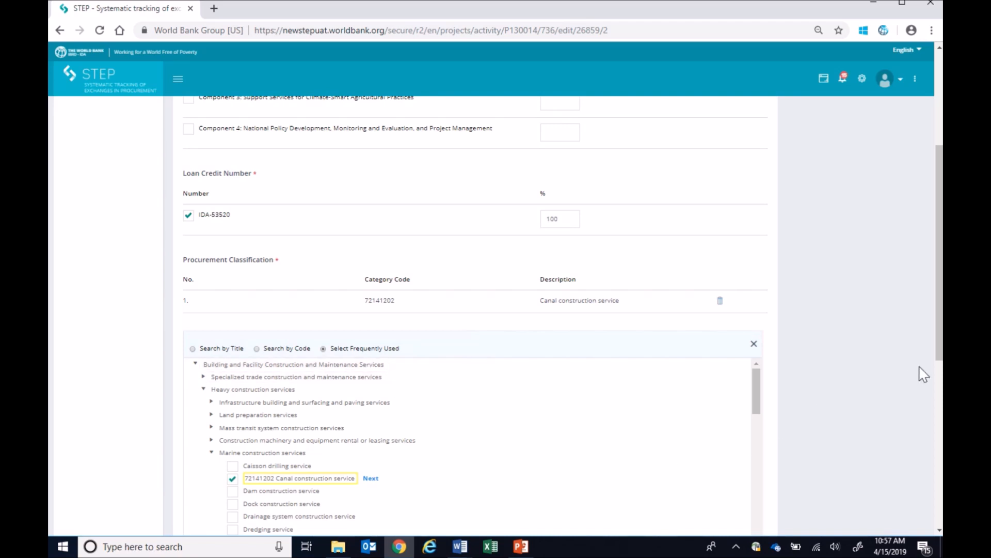
pyautogui.moveTo(940, 351); pyautogui.dragTo(940, 417)
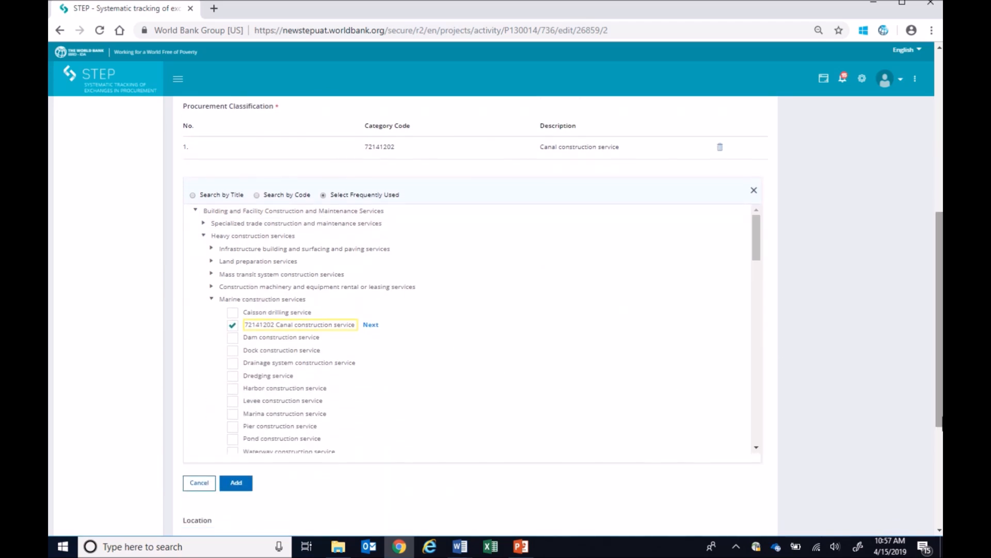
pyautogui.click(371, 325)
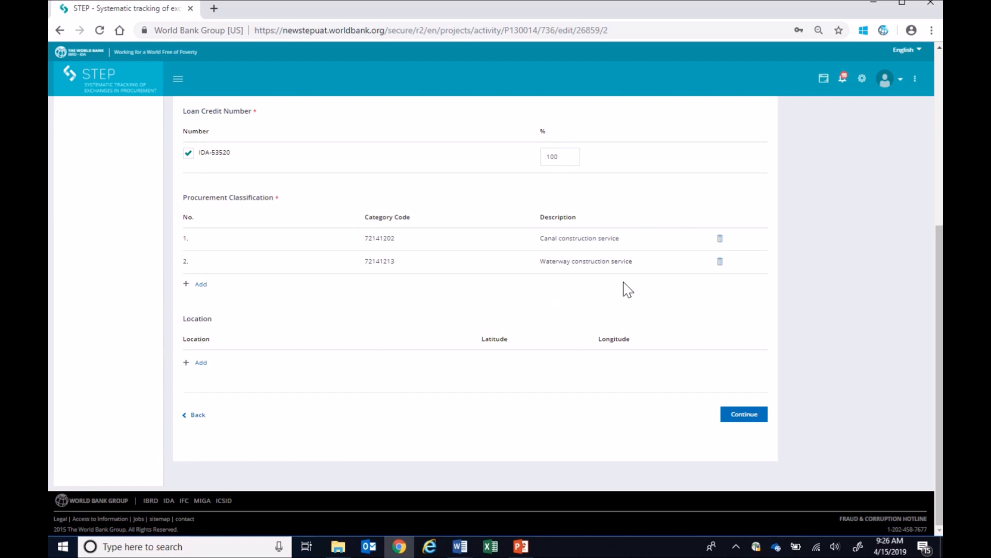
# Delete the Waterway construction service entry from the procurement classifications
pyautogui.click(720, 262)
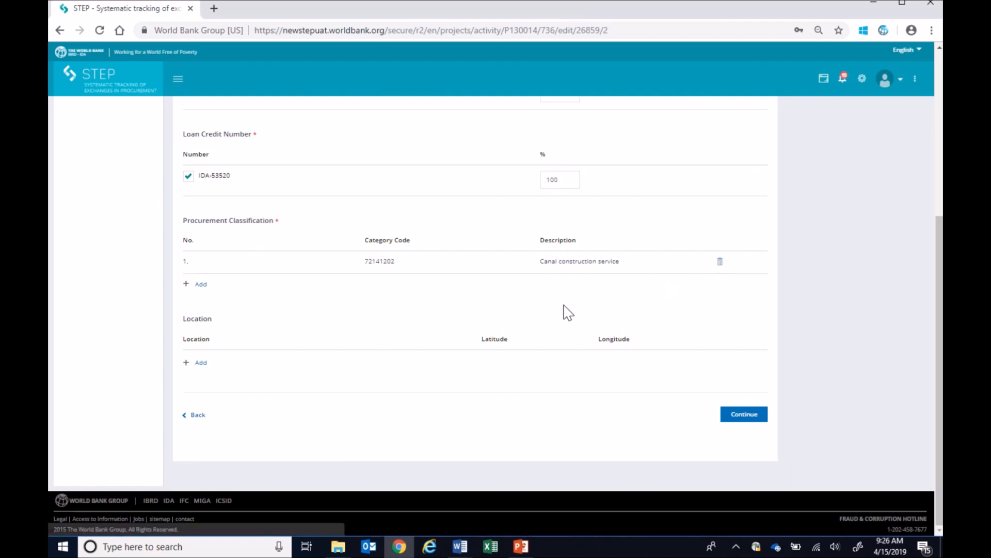
# Add the project location Tinh Hoa Binh (Hoa Binh : Vietnam) to the activity's locations
pyautogui.click(200, 363)
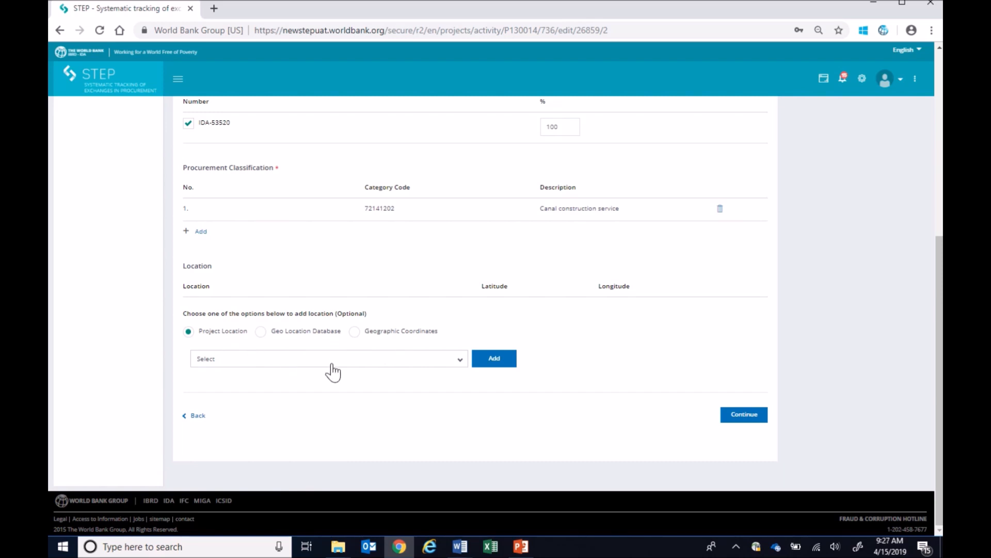
pyautogui.click(459, 362)
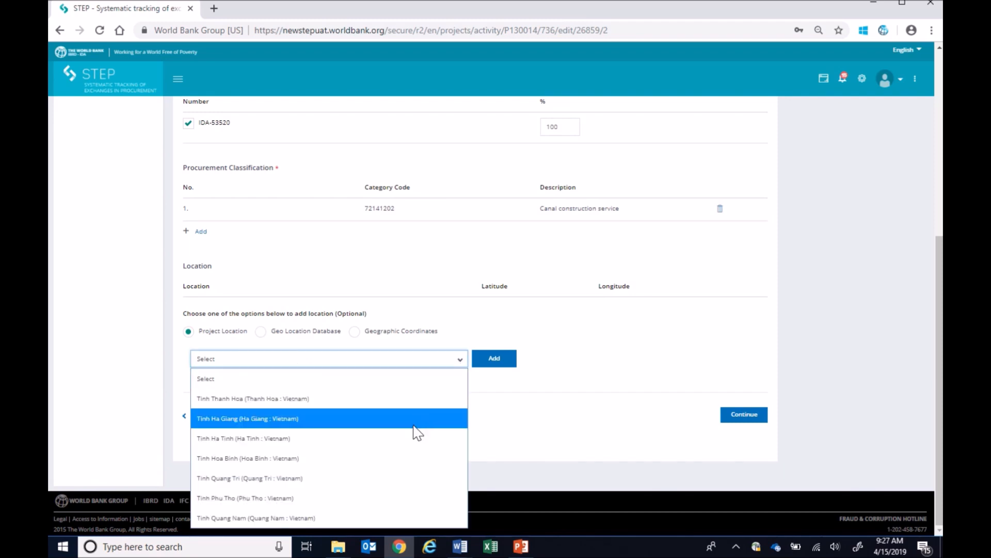
pyautogui.click(407, 458)
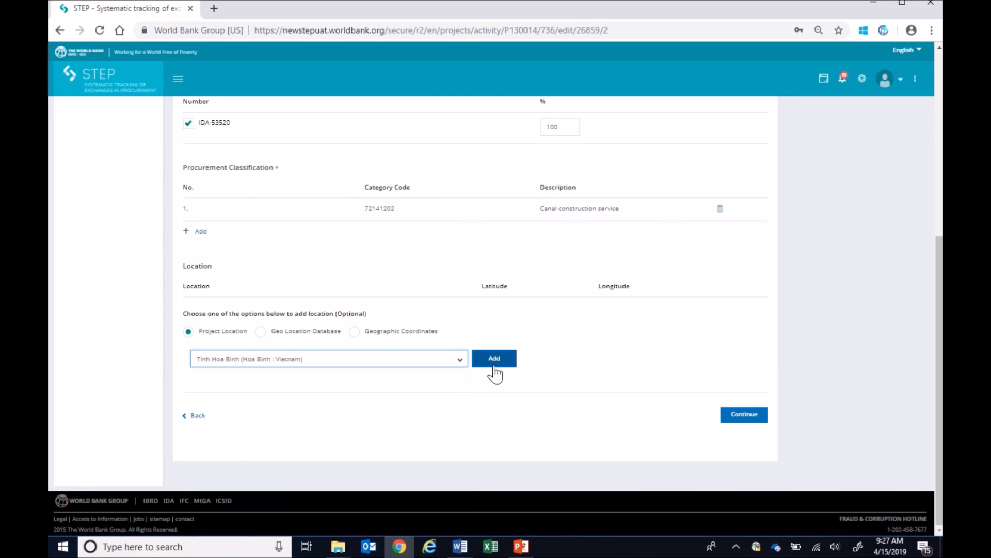
pyautogui.click(494, 358)
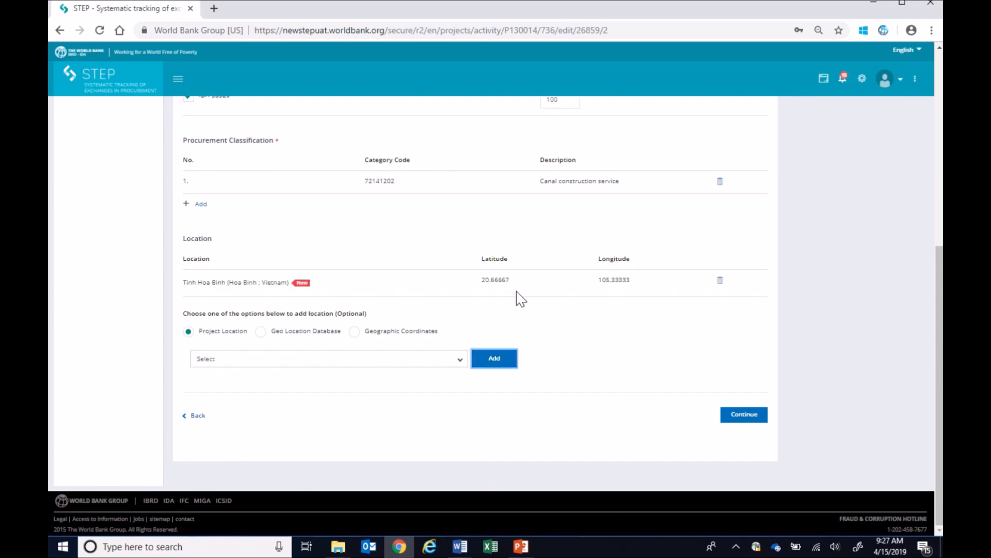
# Add Hanoi as a second location from the Geo Location Database, with Vietnam as the country
pyautogui.click(322, 333)
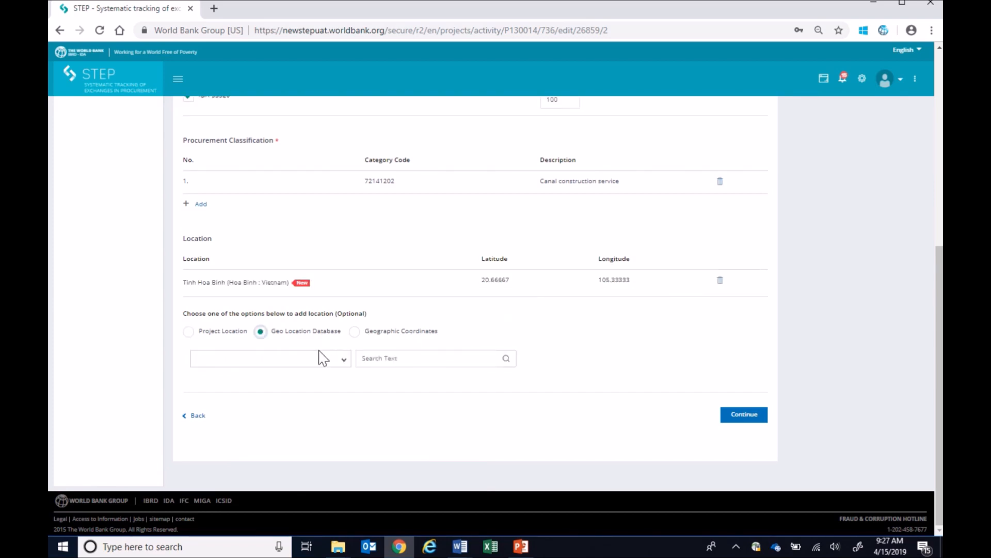
pyautogui.click(319, 361)
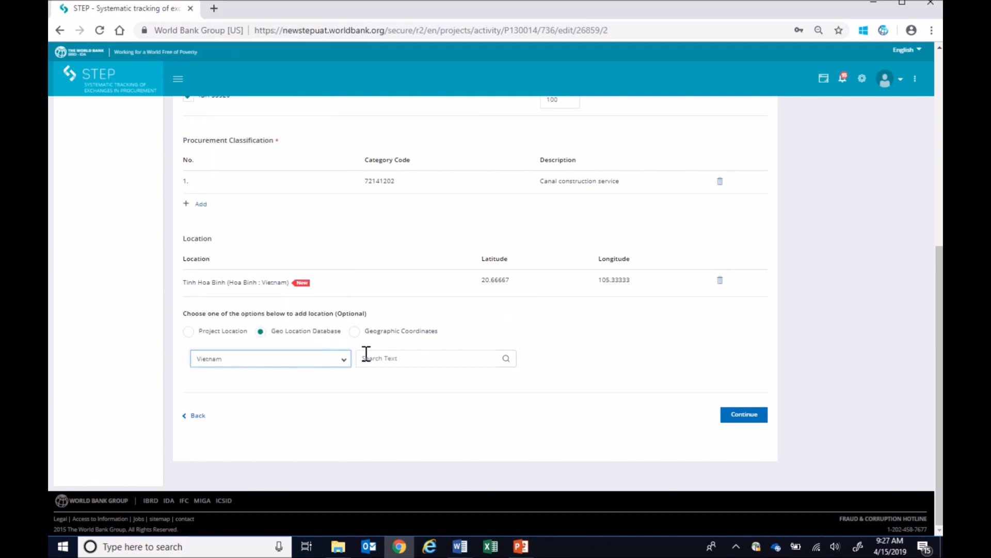
pyautogui.click(366, 355)
pyautogui.write('Hanoi')
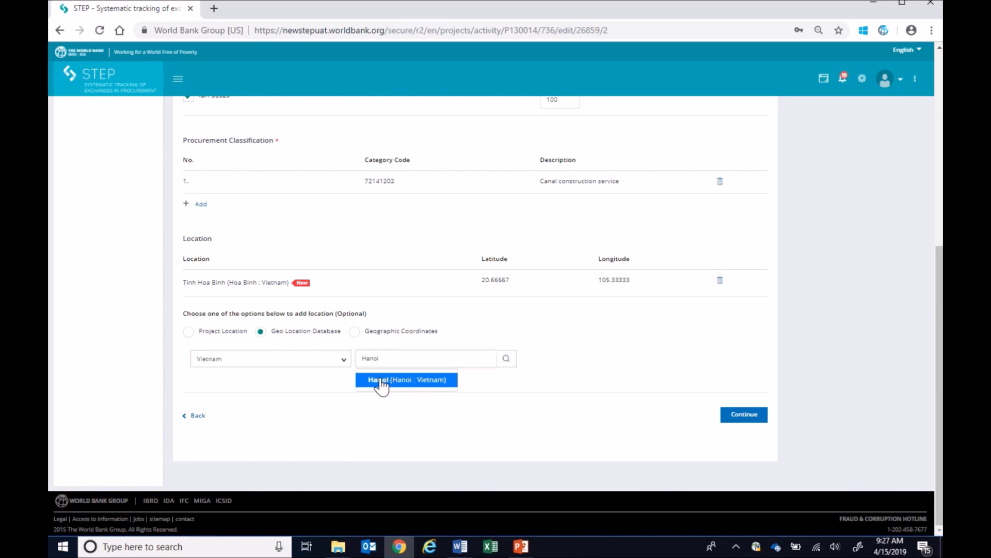
pyautogui.click(381, 381)
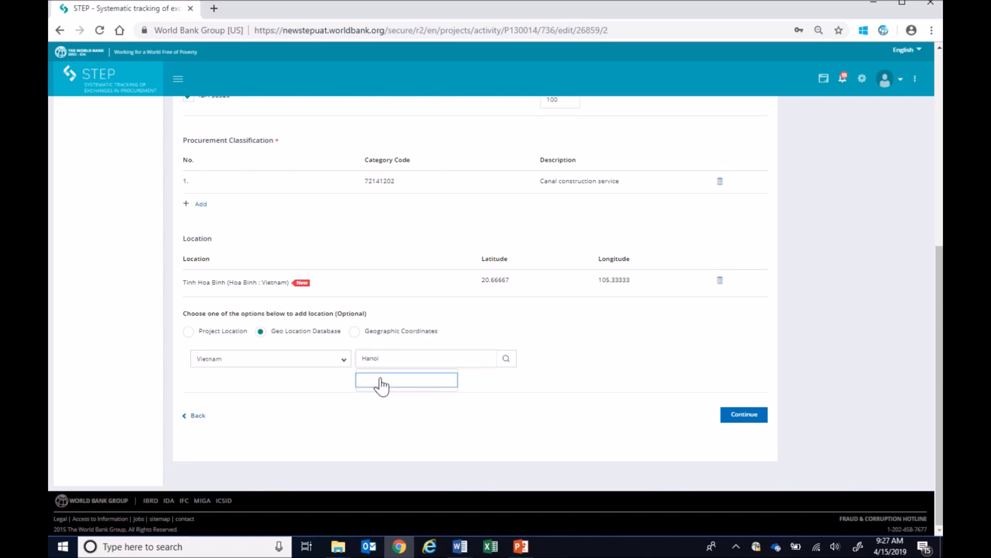
# Show the geographic coordinates option for locations and delete the Hanoi entry from the location list
pyautogui.click(355, 331)
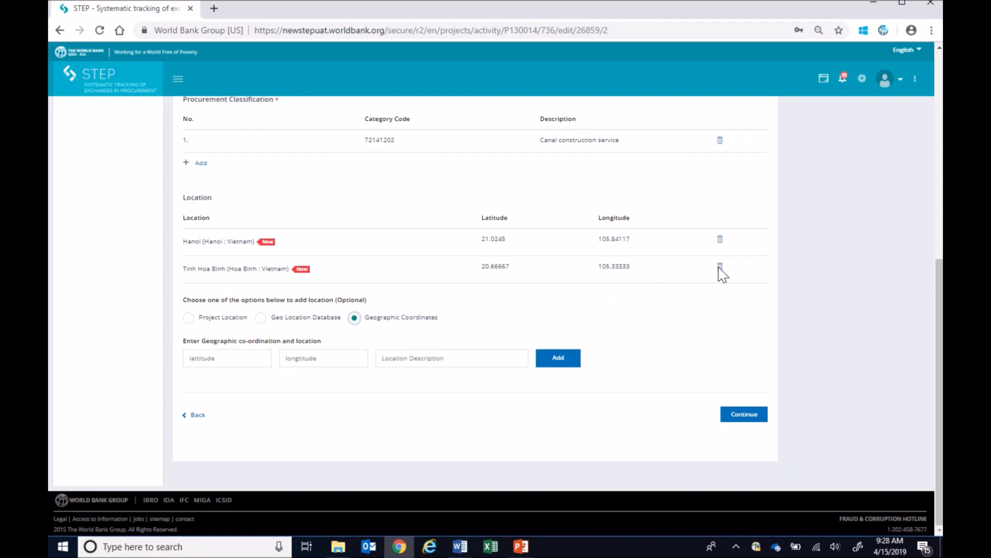
pyautogui.click(719, 241)
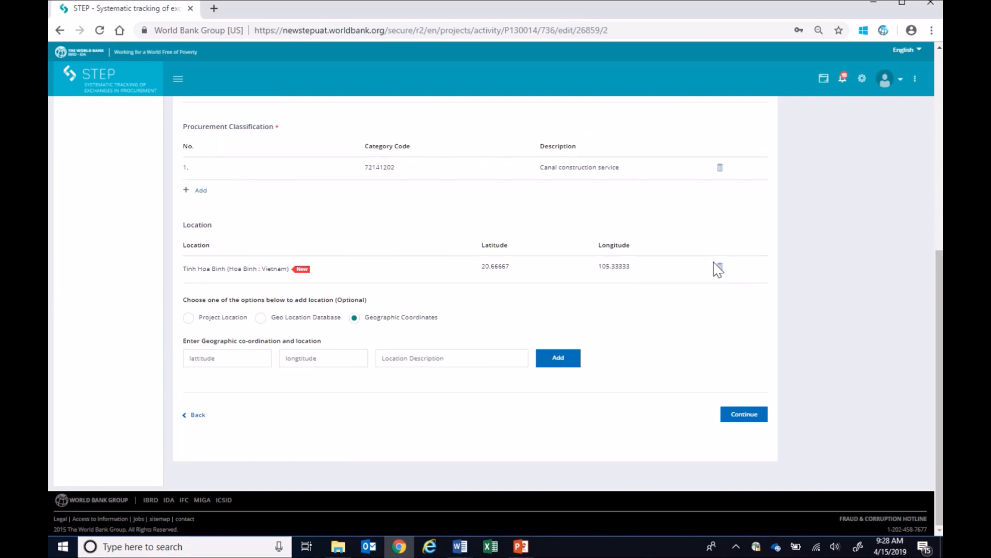
# Save the additional details and set the roadmap's Draft Bidding Documents date to 2019/04/16
pyautogui.click(734, 415)
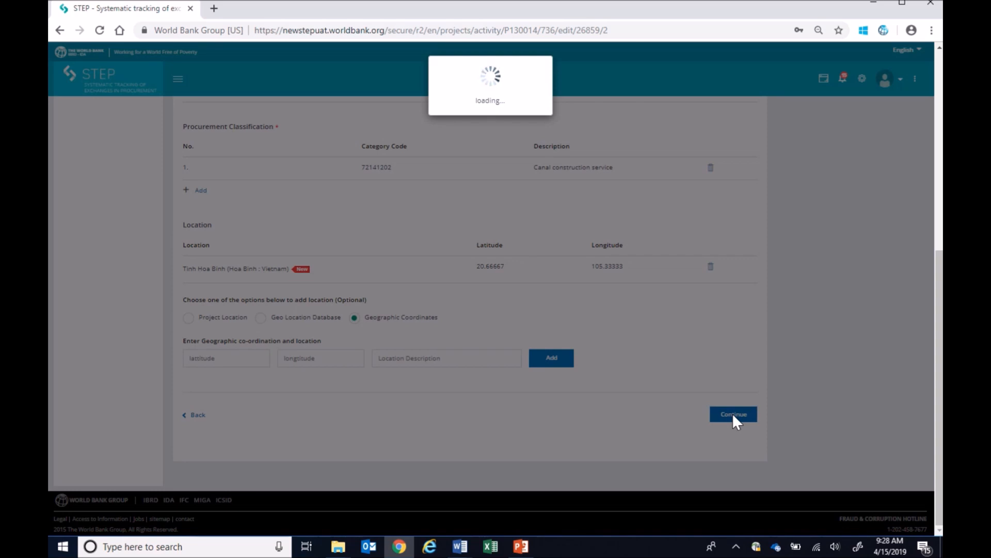
pyautogui.click(581, 136)
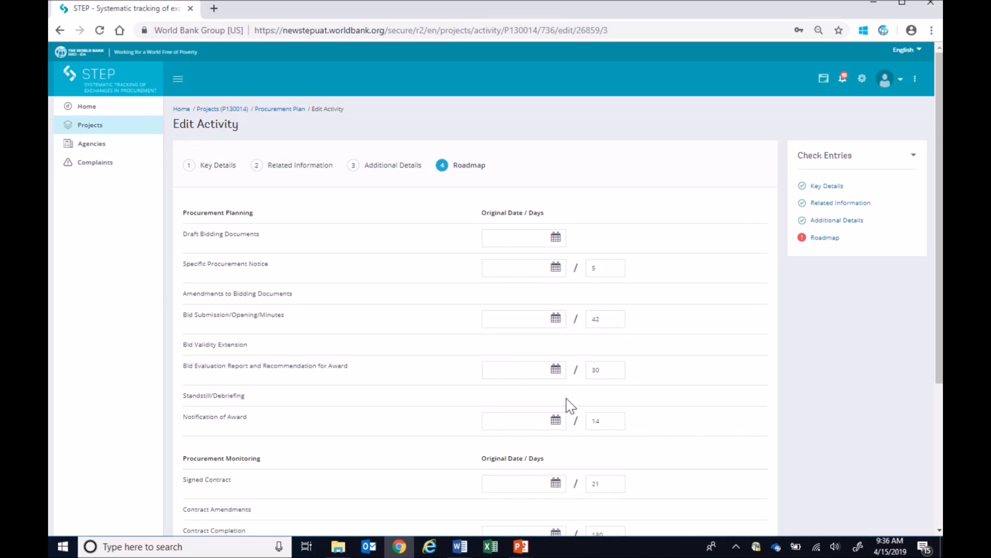
pyautogui.click(555, 237)
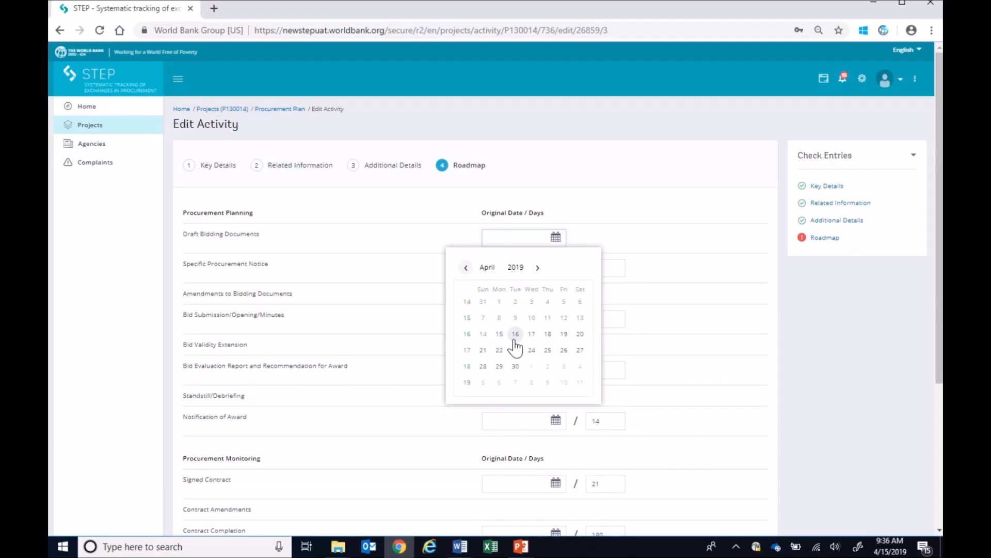
pyautogui.click(515, 340)
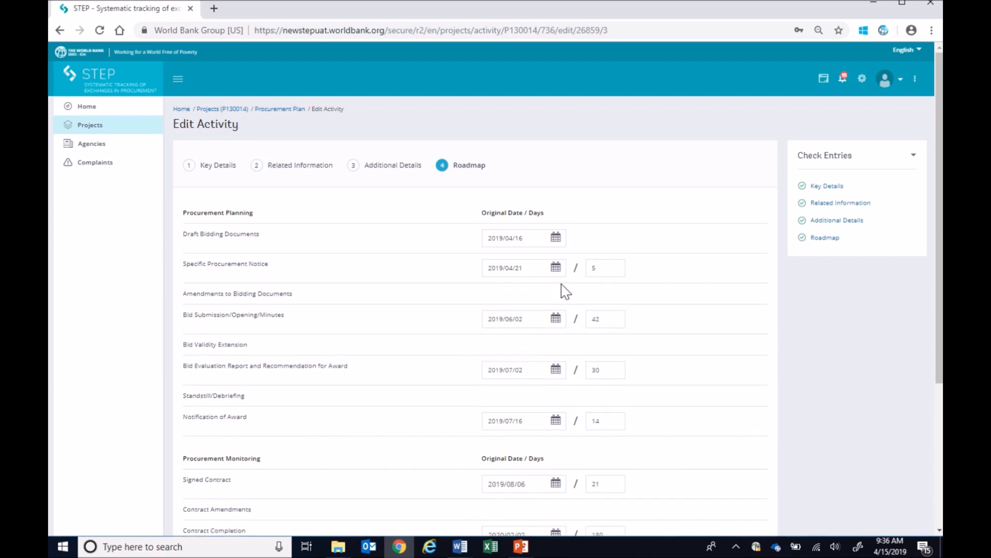
# Set Bid Evaluation Report and Recommendation for Award to 45 days and Contract Completion to 450 days, and save the roadmap
pyautogui.doubleClick(599, 368)
pyautogui.write('45')
pyautogui.click(677, 401)
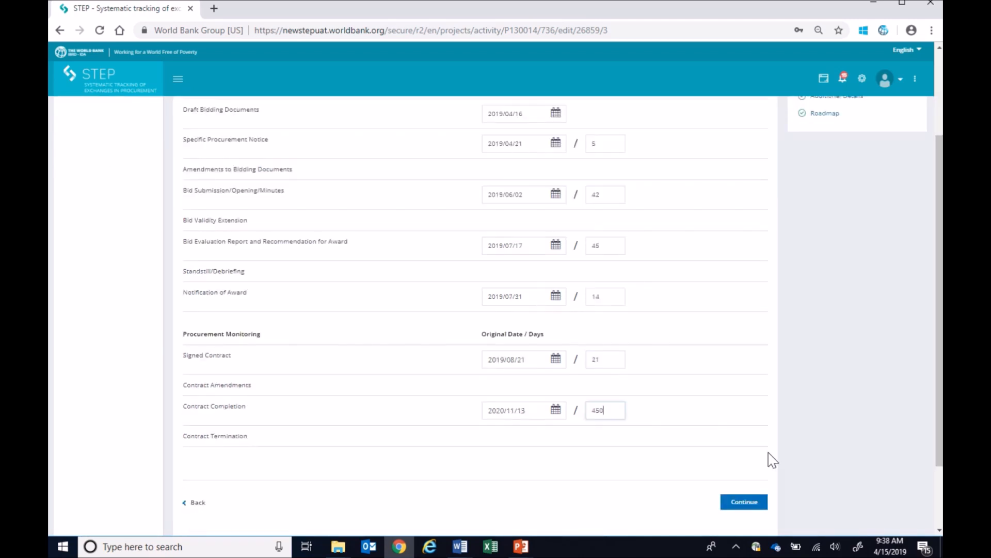
pyautogui.click(743, 502)
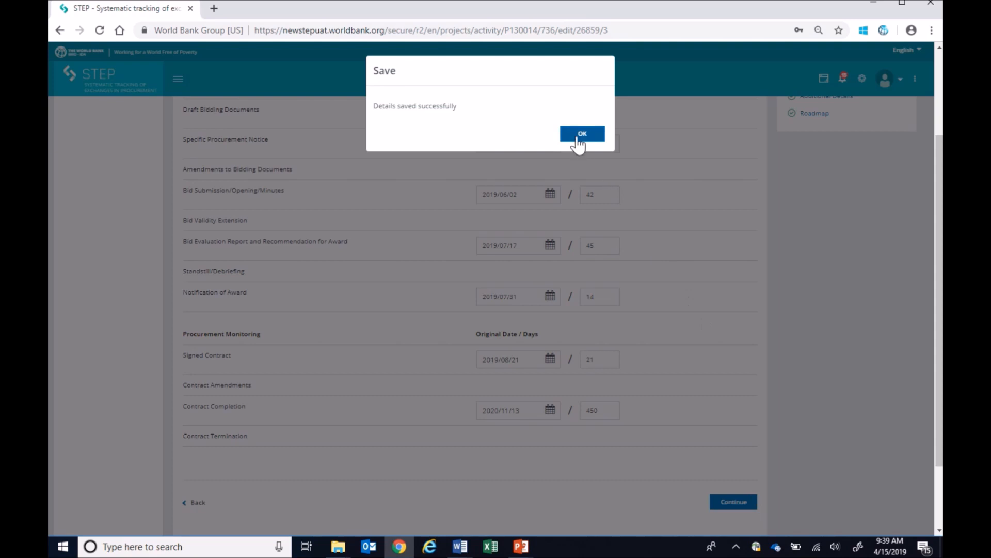
pyautogui.click(580, 136)
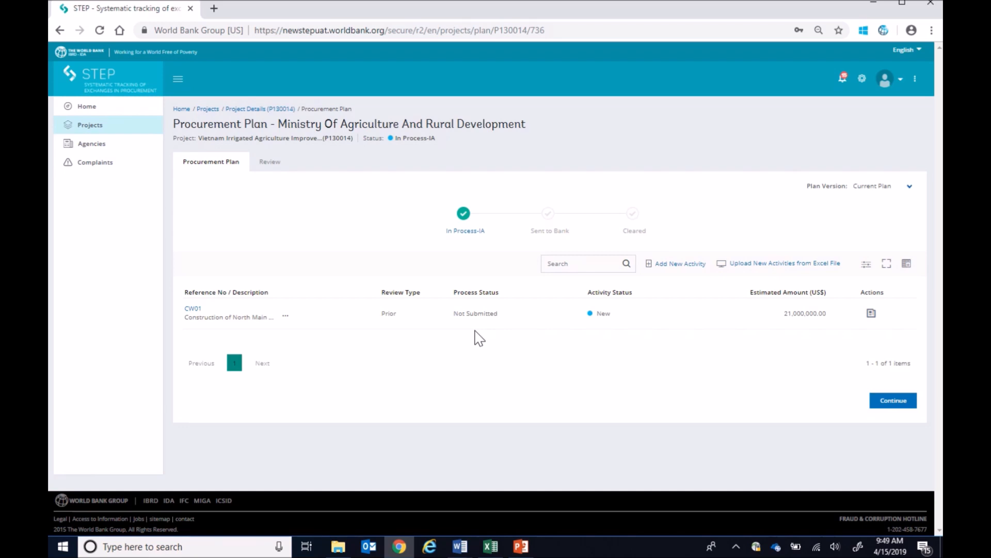
# Copy activity CW01 to a new activity CW-02 for the South Main construction, with an estimated amount of US$ 2,000,000
pyautogui.click(871, 315)
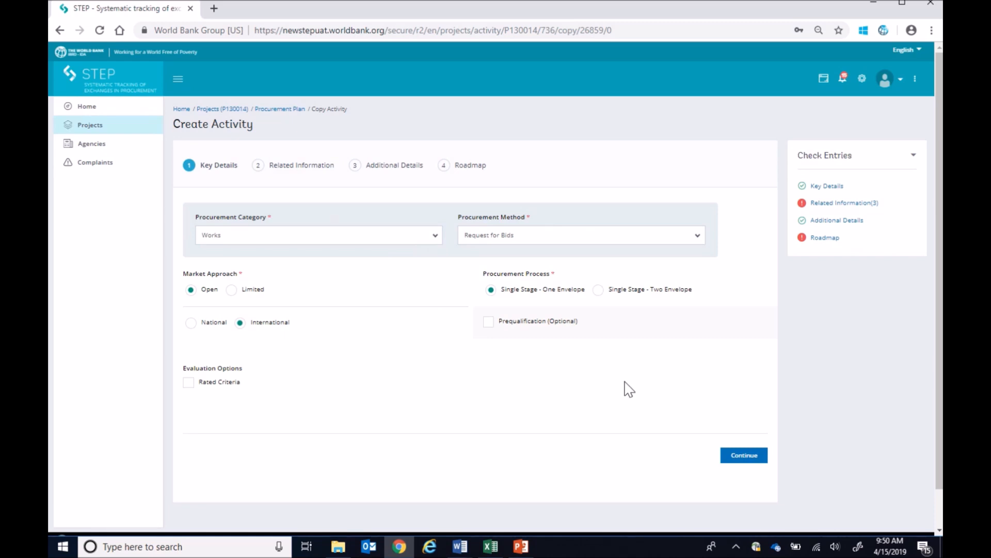
pyautogui.click(814, 206)
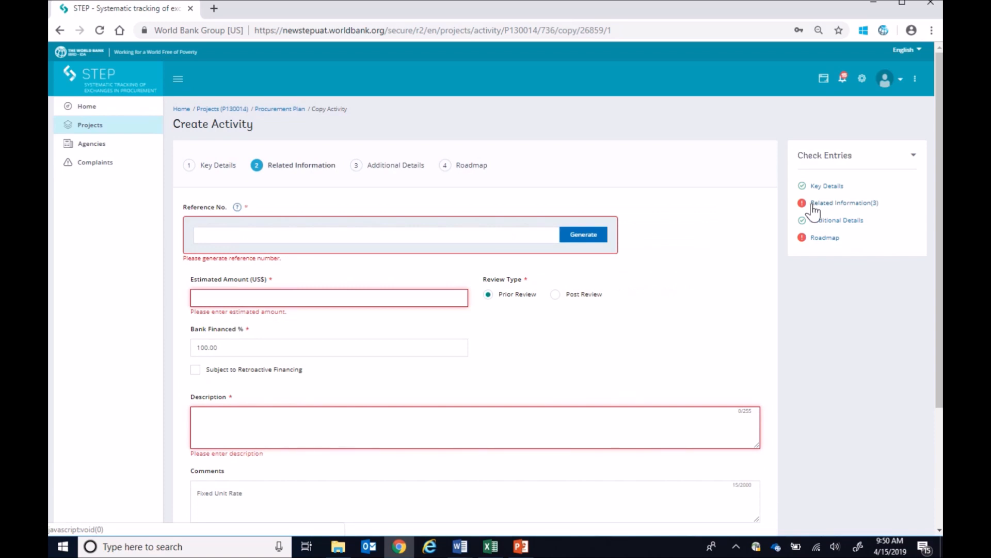
pyautogui.click(431, 239)
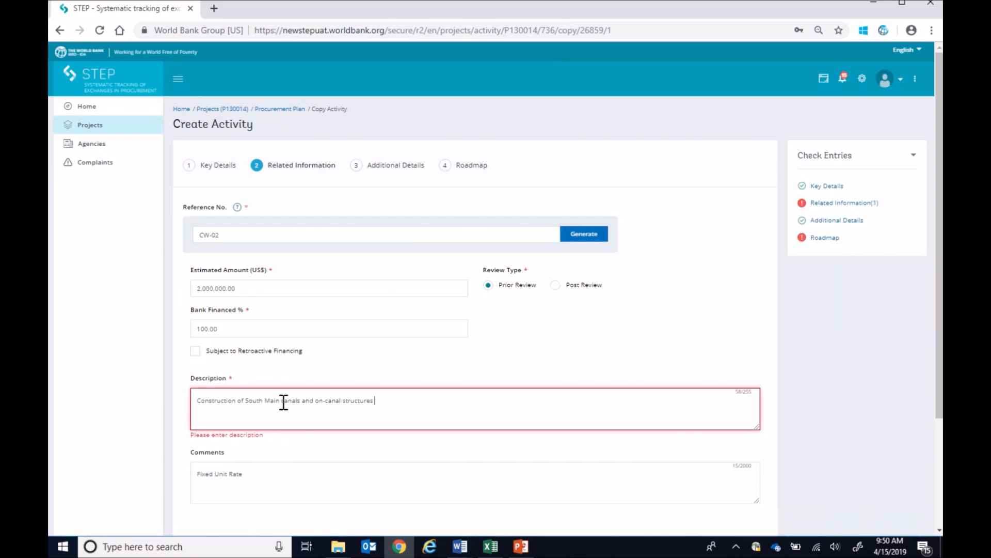
pyautogui.click(265, 478)
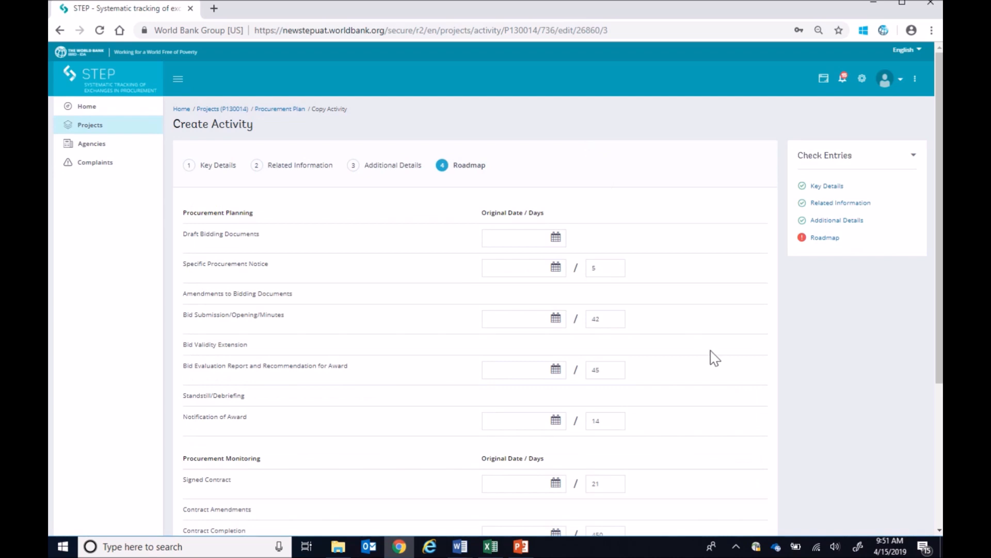
pyautogui.scroll(-1, 714, 358)
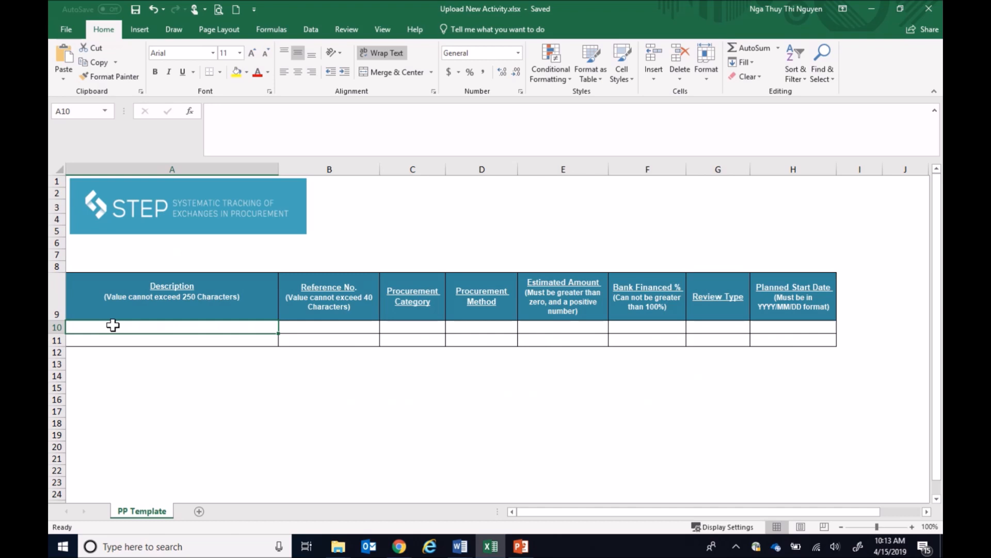
# In the Excel file Upload New Activity.xlsx, enter description "Construction Supervision for South Main Canal" and reference number CS-01 in row 10
pyautogui.doubleClick(113, 325)
pyautogui.write('Construction Supervision for South Main Canal')
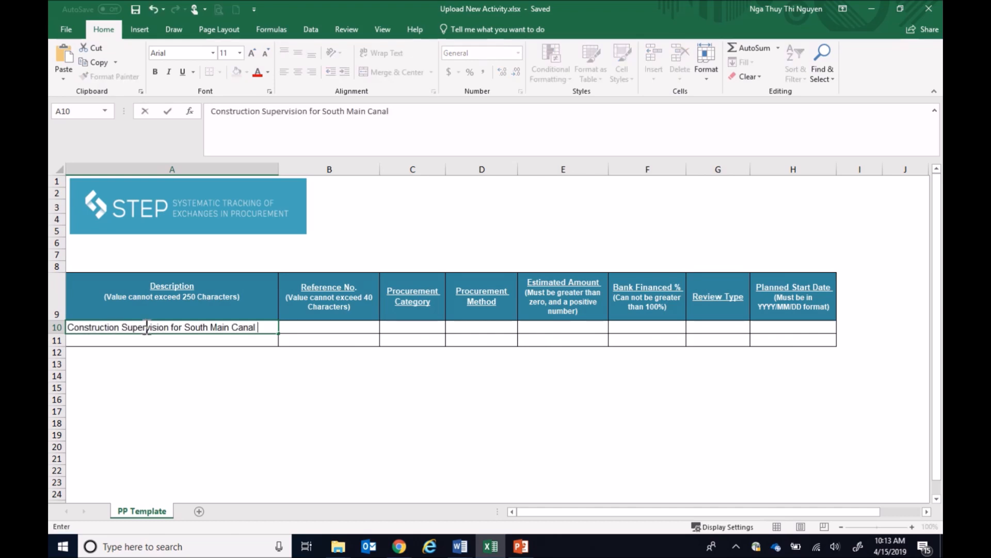
pyautogui.click(297, 326)
pyautogui.write('CS-01')
pyautogui.press('Tab')
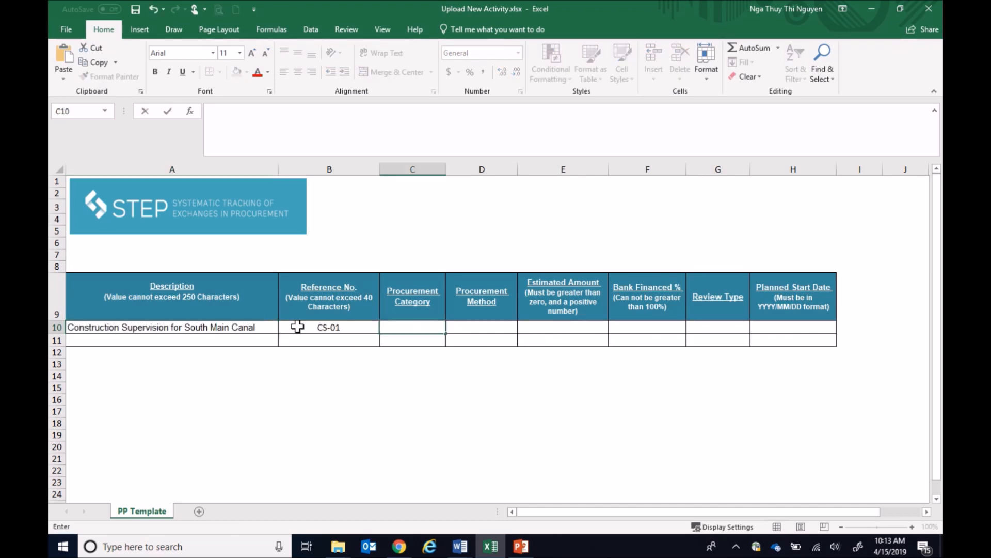
# Enter CS as the procurement category and QCBS as the procurement method for activity CS-01
pyautogui.write('CS')
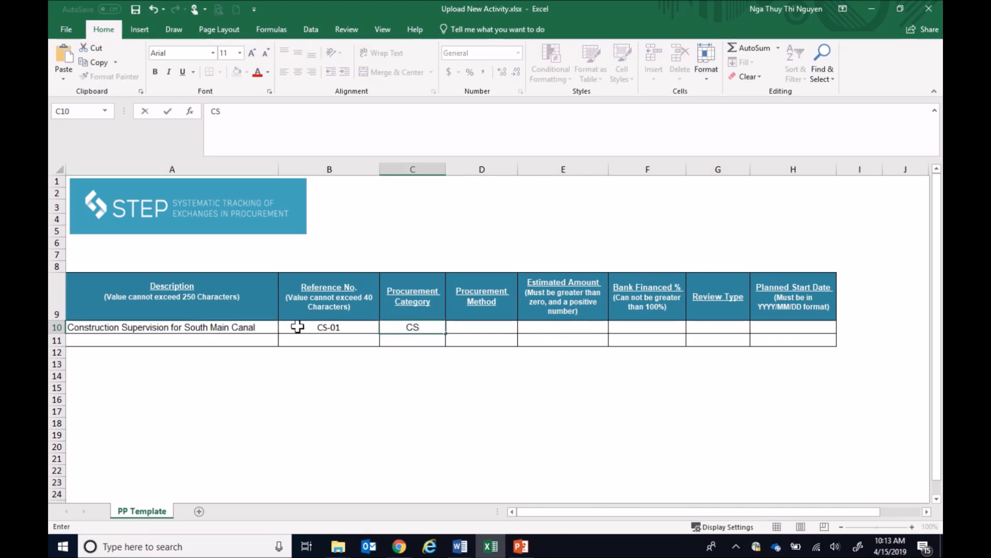
pyautogui.press('Tab')
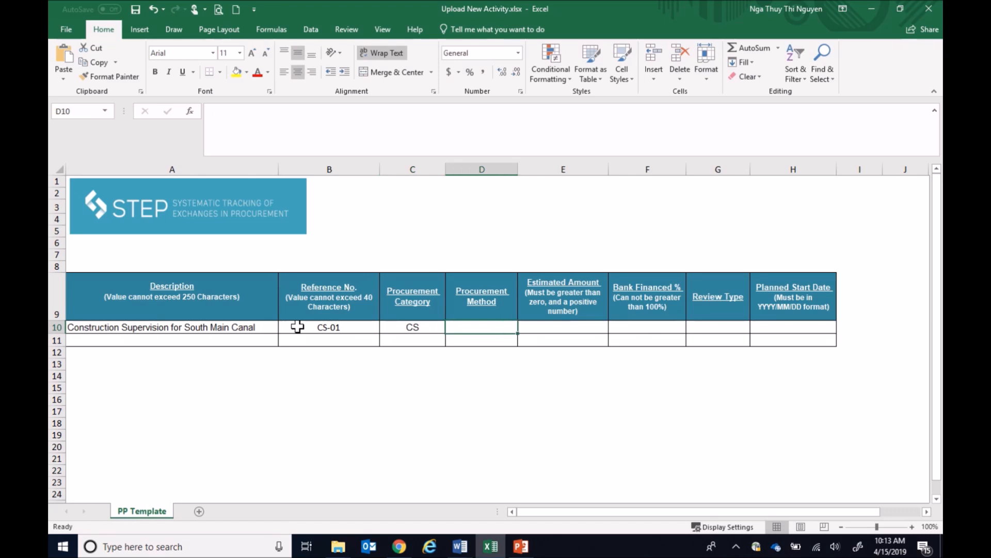
pyautogui.write('QCBS')
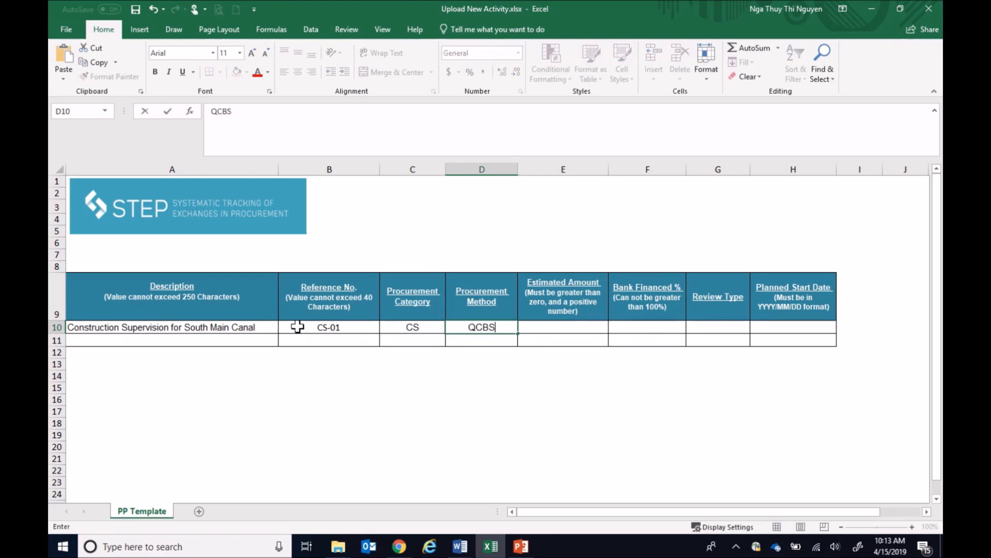
pyautogui.press('Tab')
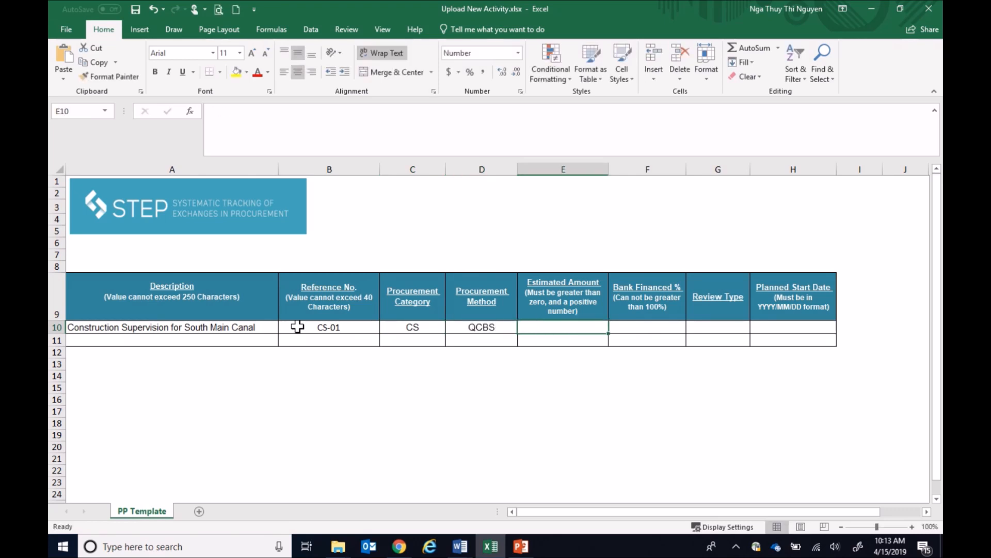
# Set the CS-01 row's estimated amount to 450000 and its Bank Financed % to 100
pyautogui.write('4')
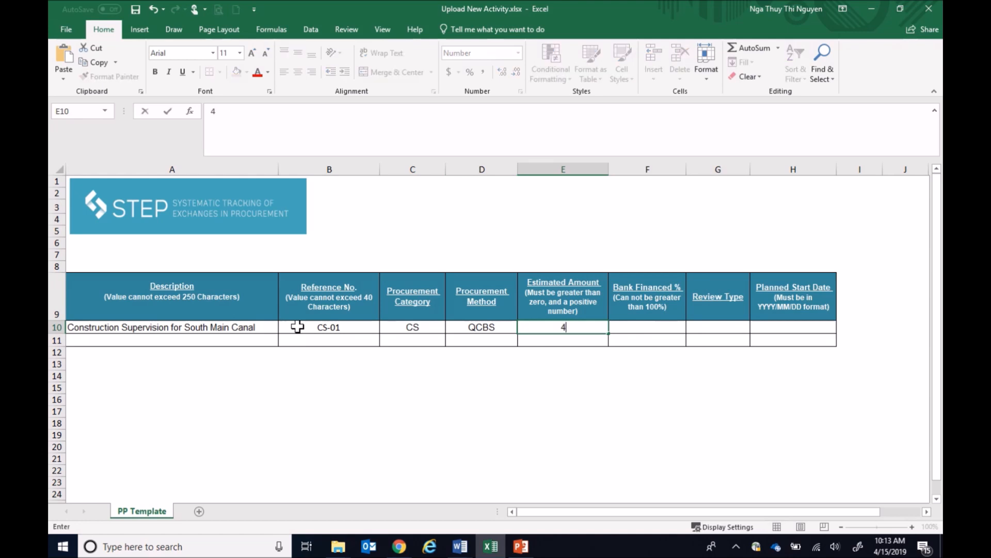
pyautogui.write('50000')
pyautogui.press('Tab')
pyautogui.write('100')
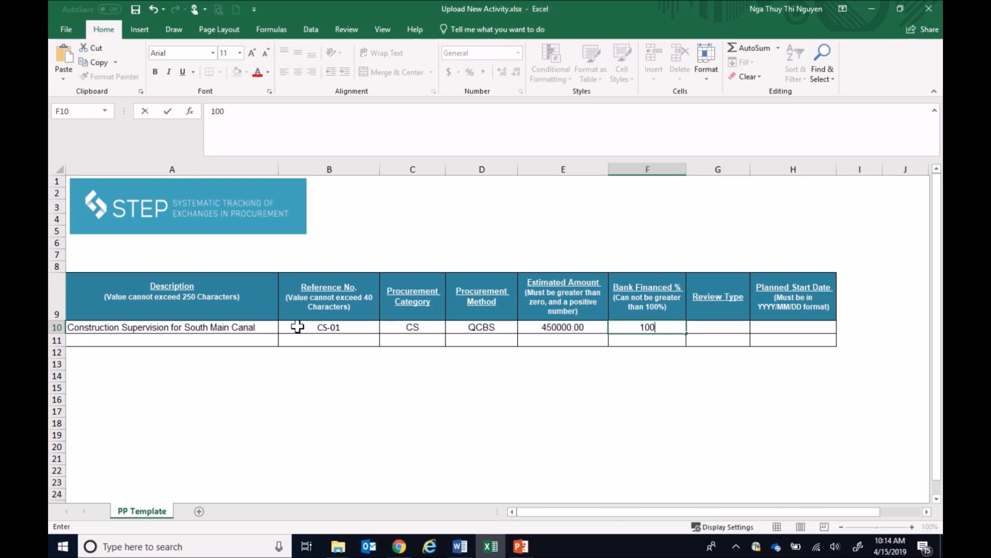
pyautogui.press('Tab')
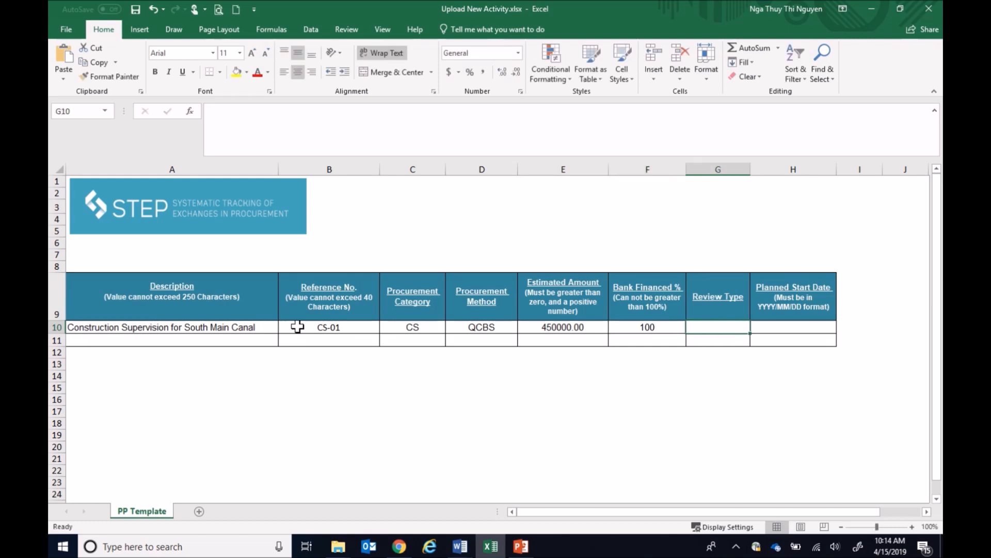
# Enter Post as the review type and 2019/03/15 as the planned start date for CS-01, and save the workbook
pyautogui.write('Post')
pyautogui.press('Tab')
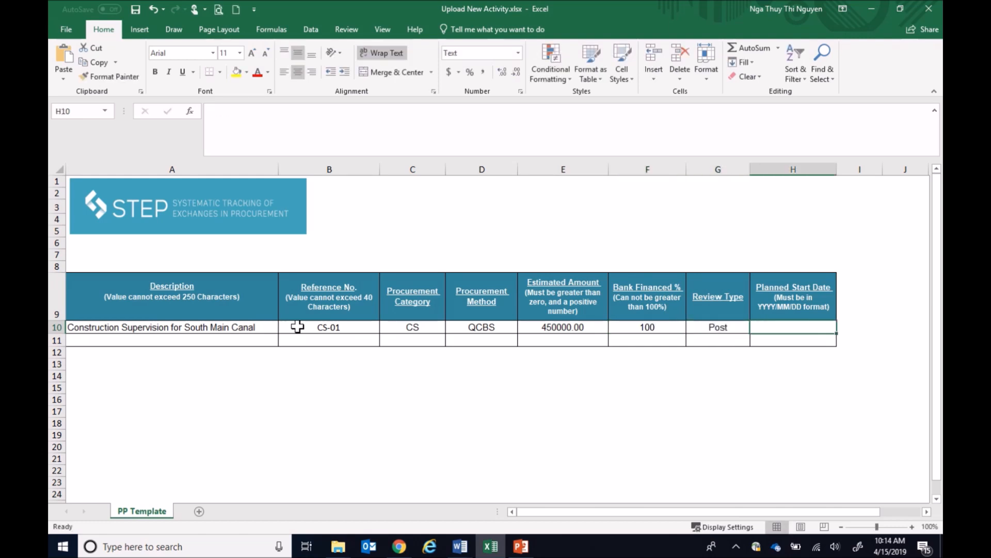
pyautogui.write('2019')
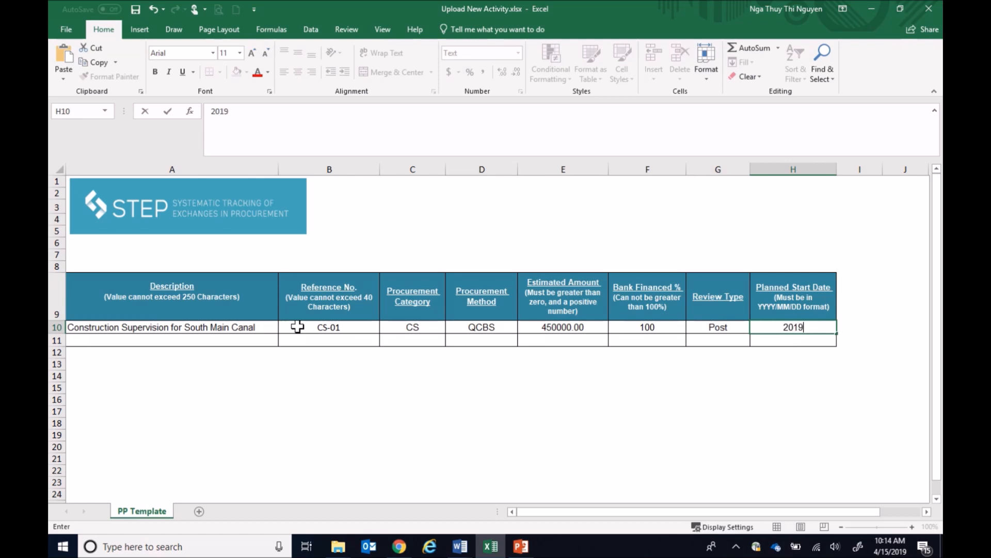
pyautogui.write('/03/15')
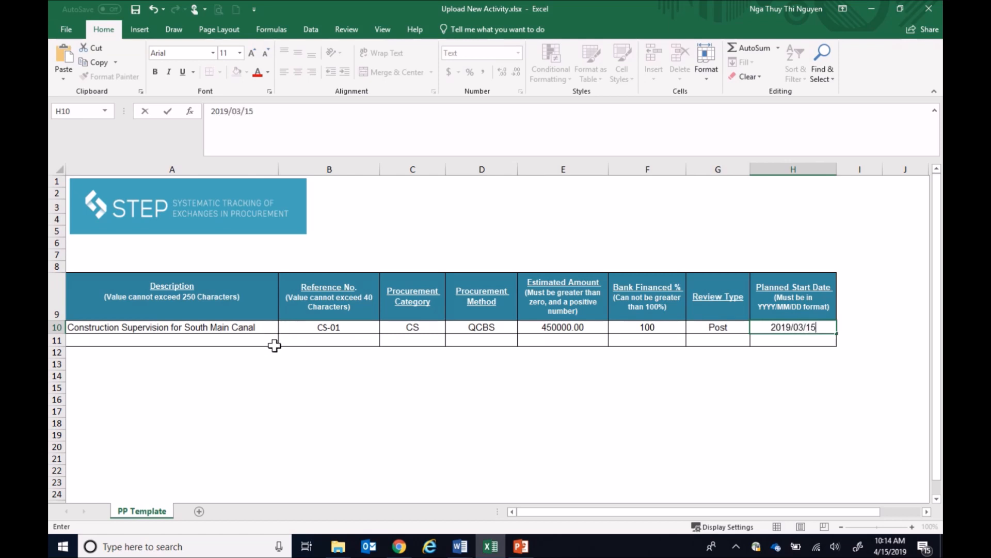
pyautogui.click(245, 362)
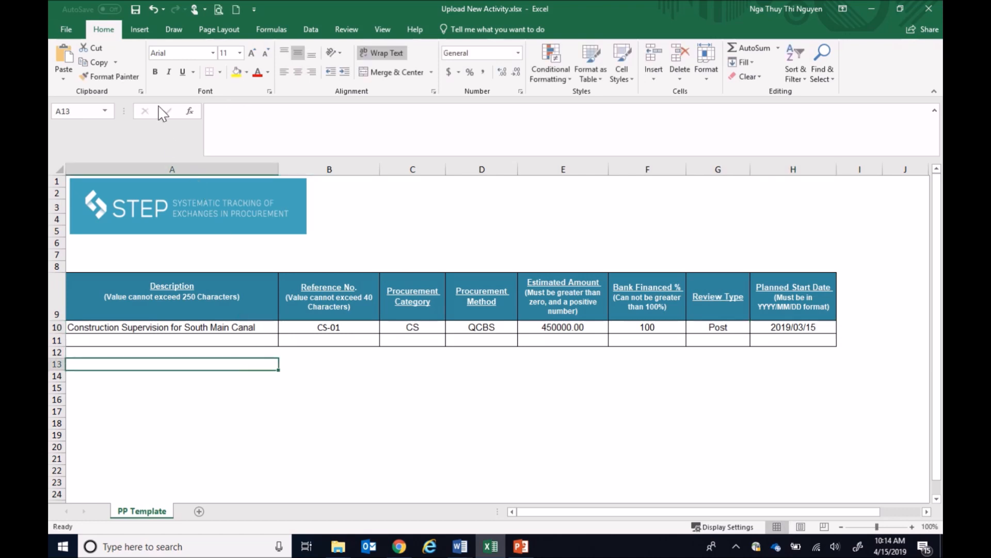
pyautogui.click(134, 14)
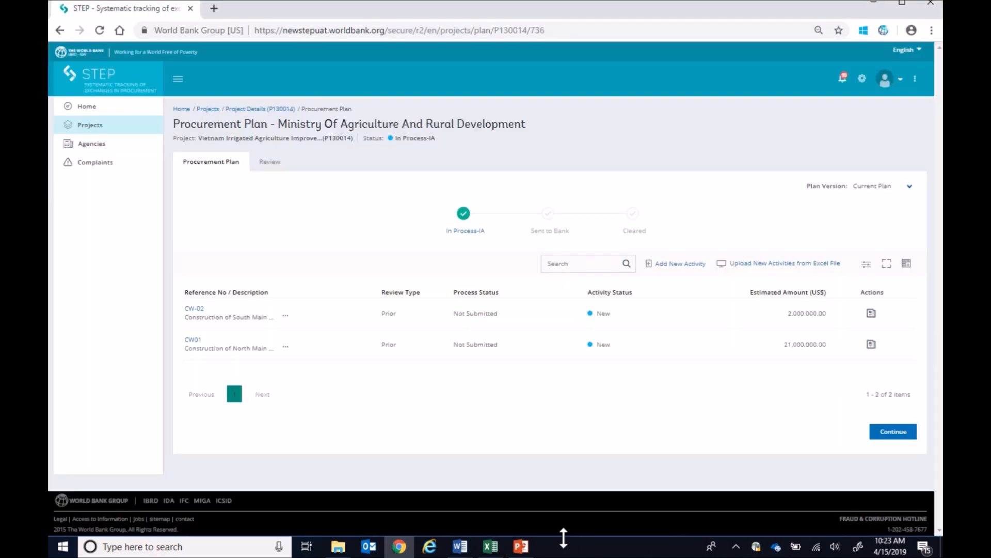
# In STEP, upload the Excel file Upload New Activity.xlsx to add new activities to the procurement plan
pyautogui.click(757, 264)
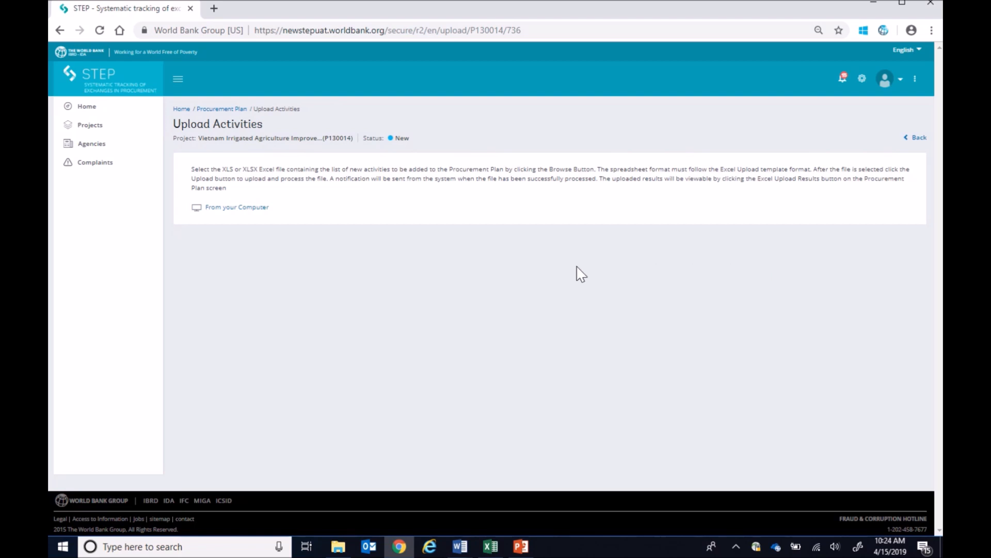
pyautogui.click(251, 211)
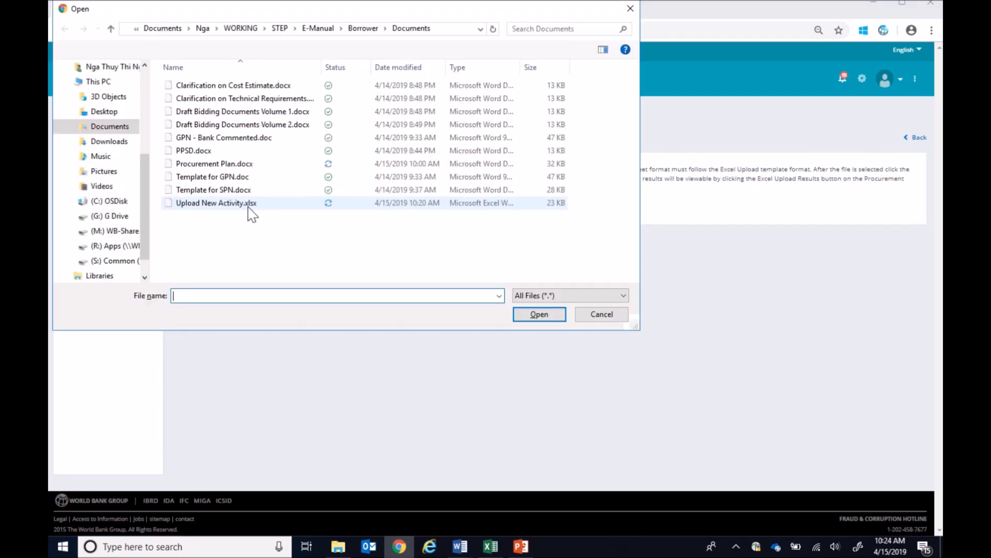
pyautogui.click(249, 206)
pyautogui.click(539, 315)
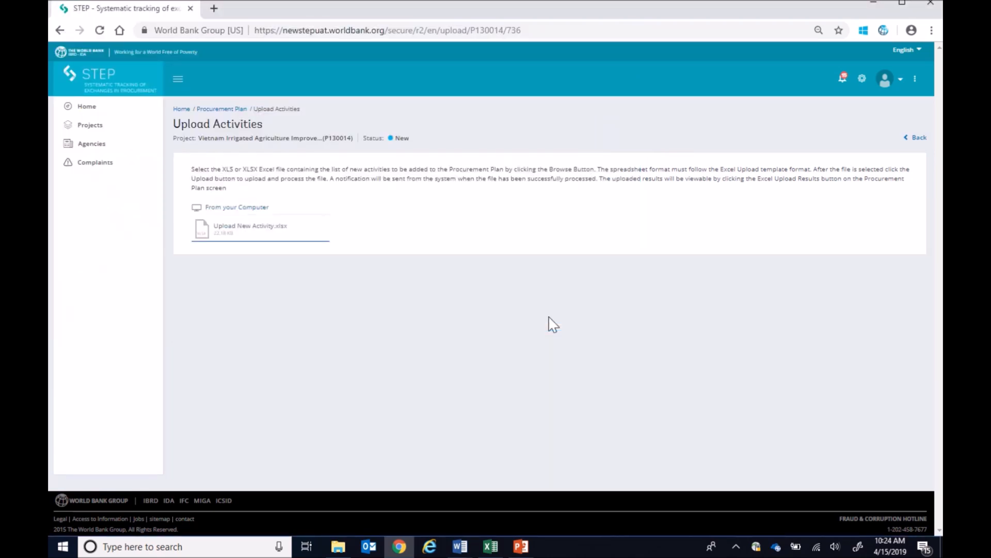
# Return to the procurement plan, refresh the upload progress, and open the uploaded data for validation to check each record's upload status
pyautogui.click(915, 142)
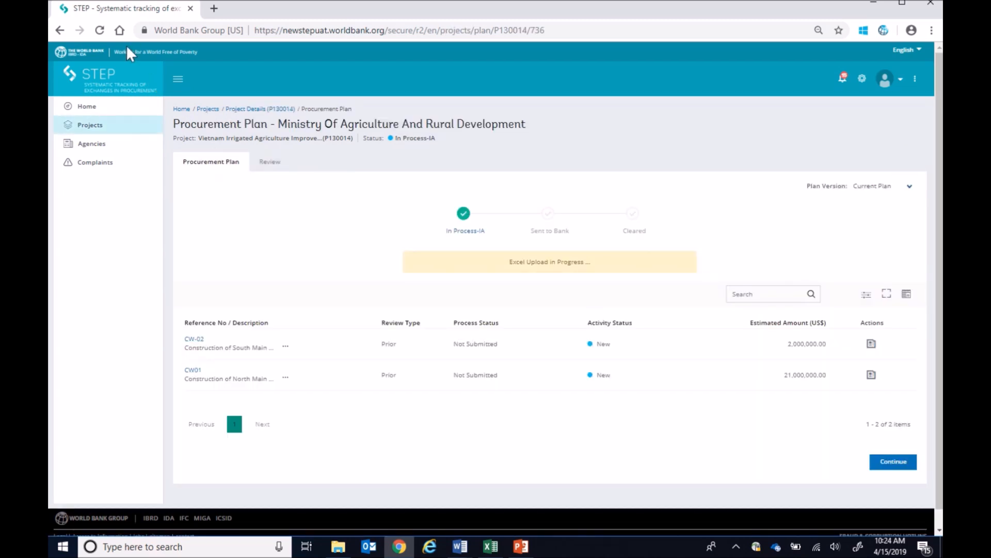
pyautogui.click(100, 31)
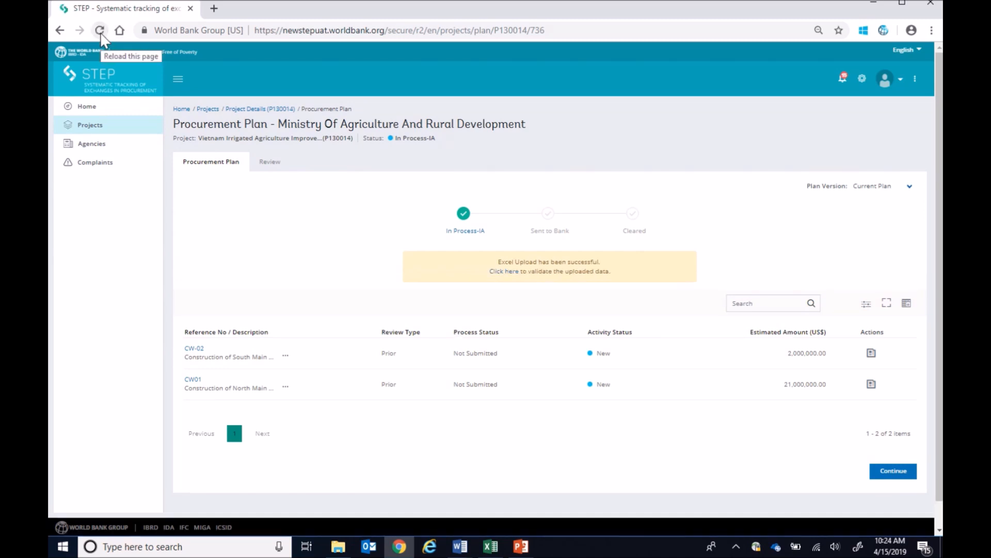
pyautogui.click(505, 272)
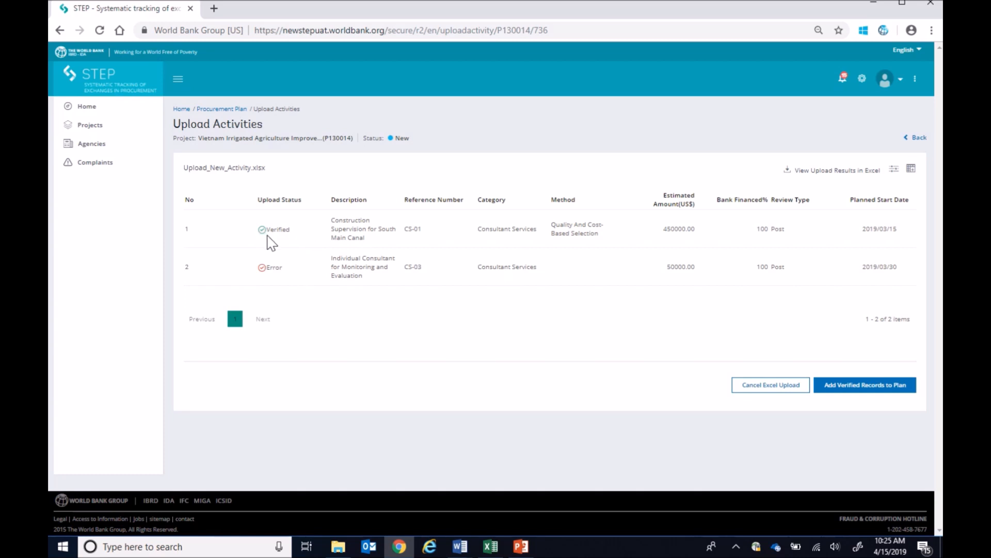
pyautogui.moveTo(264, 269)
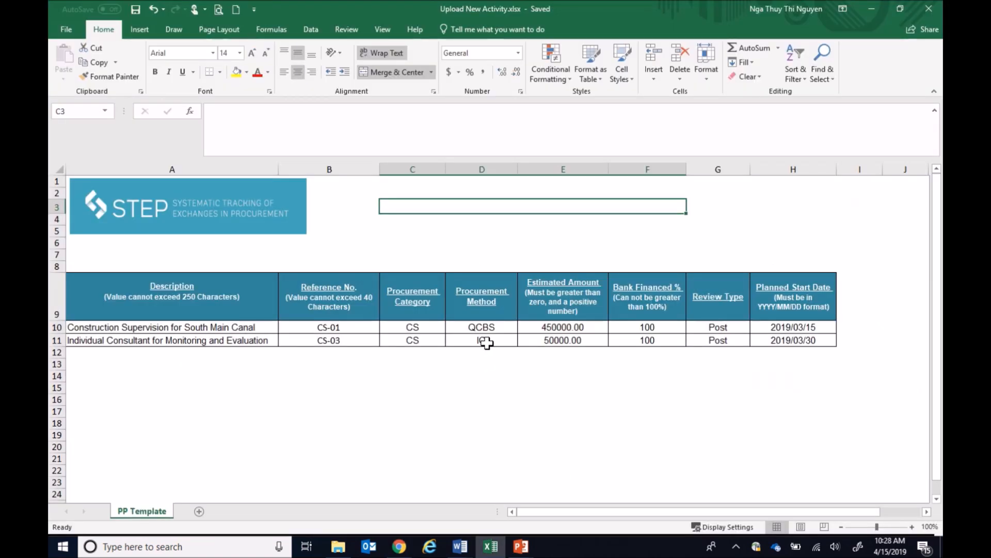
# In the Excel file Upload New Activity.xlsx, set the procurement method of activity CS-03 to INDV
pyautogui.click(486, 342)
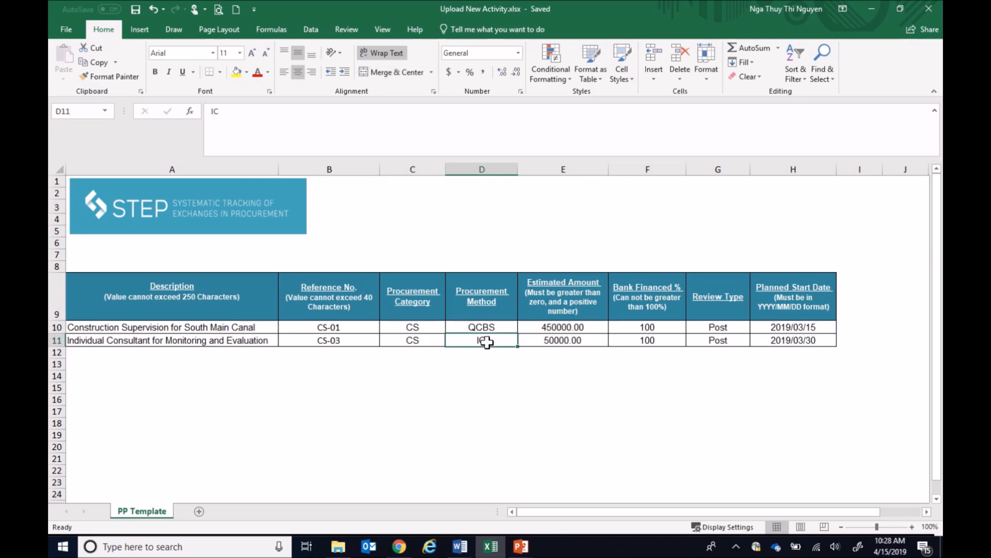
pyautogui.write('INDV')
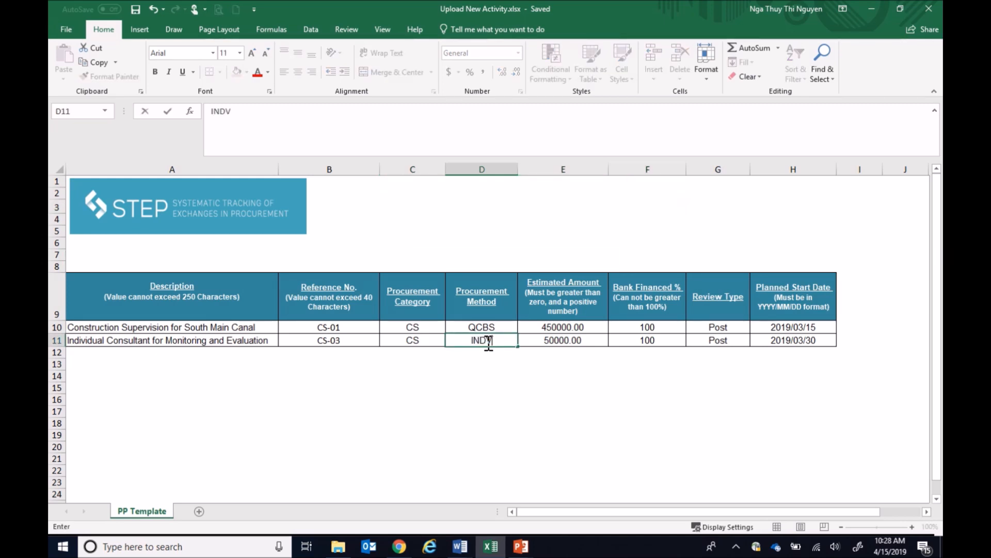
pyautogui.click(432, 372)
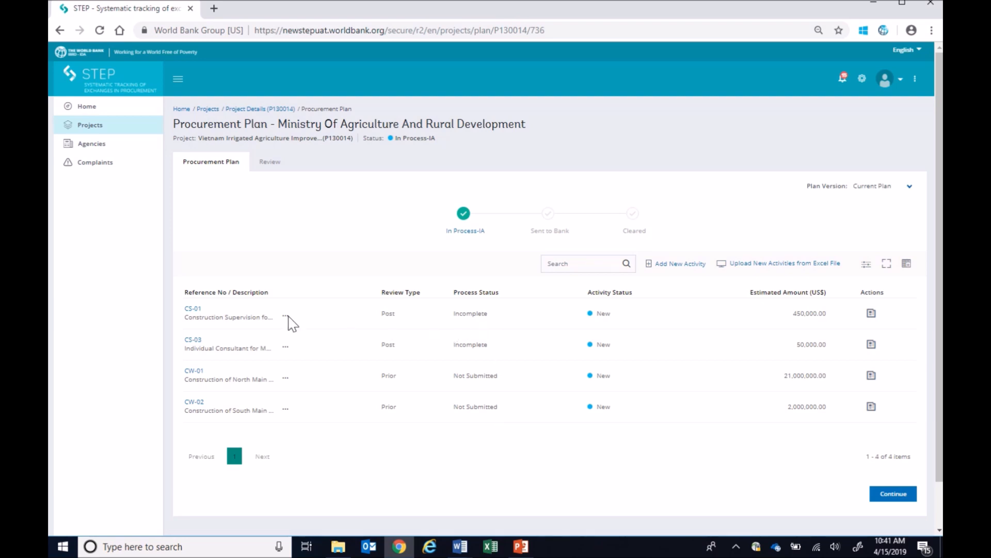
# In STEP, edit activity CS-01's key details: open market approach, International, with a Time Based contract type
pyautogui.click(197, 316)
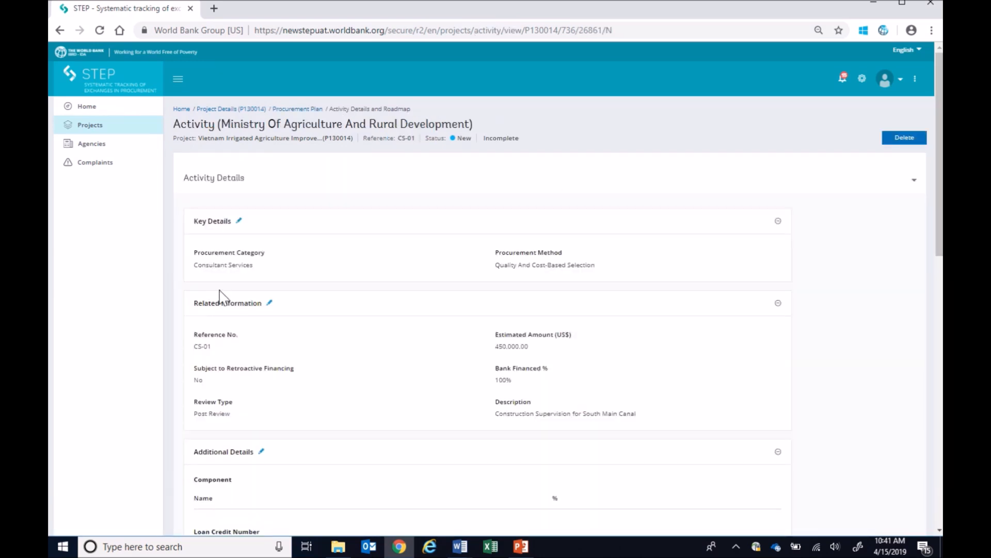
pyautogui.click(239, 222)
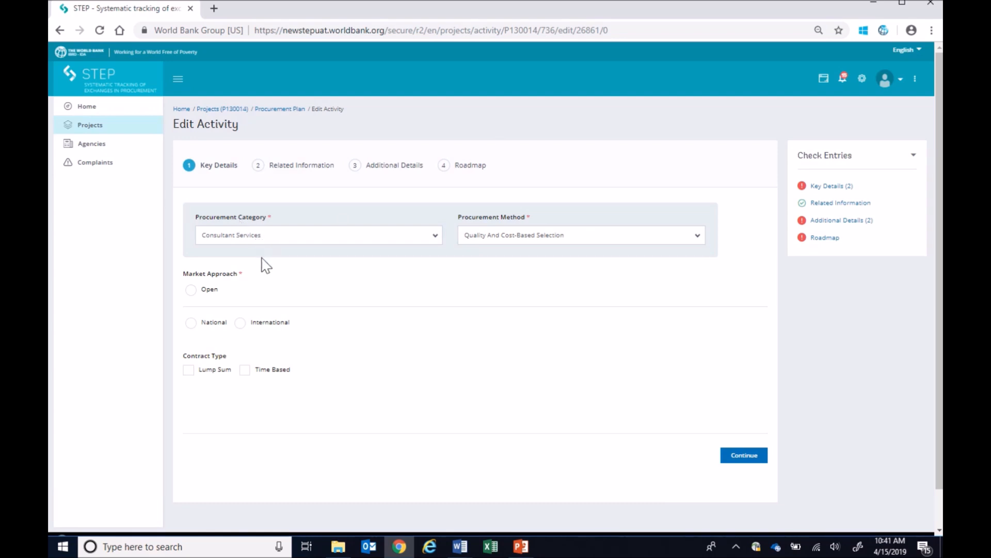
pyautogui.click(212, 290)
pyautogui.click(262, 325)
pyautogui.click(264, 379)
pyautogui.click(744, 455)
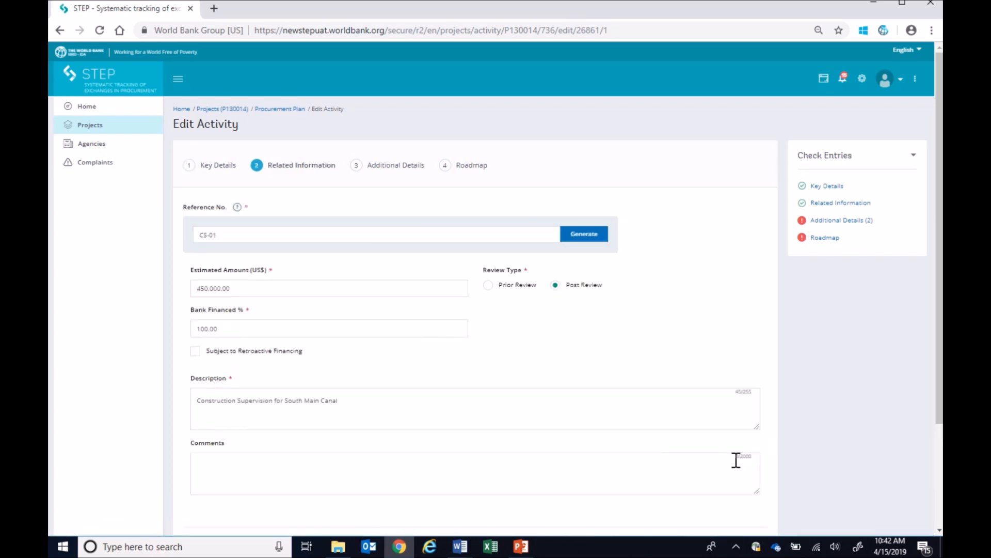
# Accept CS-01's related information as uploaded and confirm replacing the old procurement steps
pyautogui.scroll(-1, 738, 465)
pyautogui.click(744, 487)
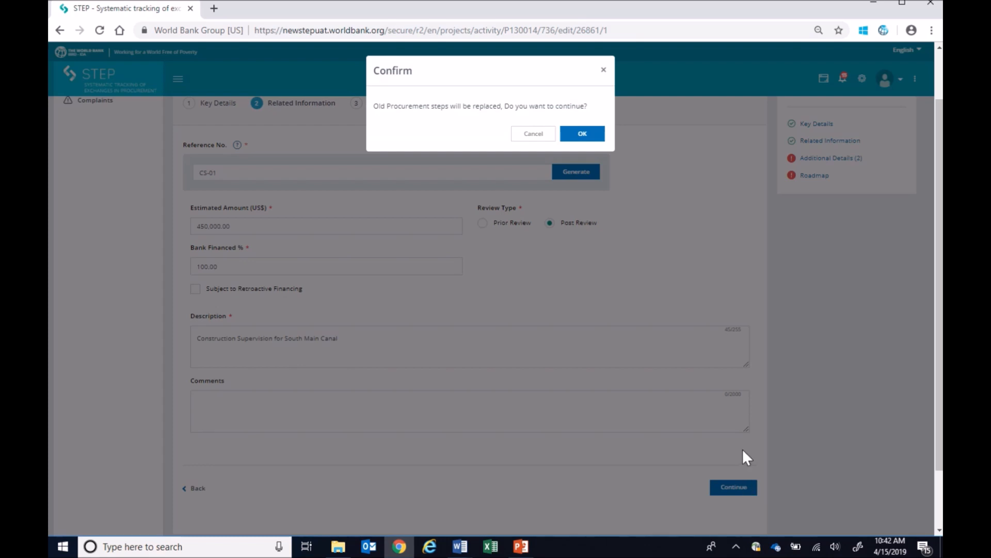
pyautogui.click(583, 134)
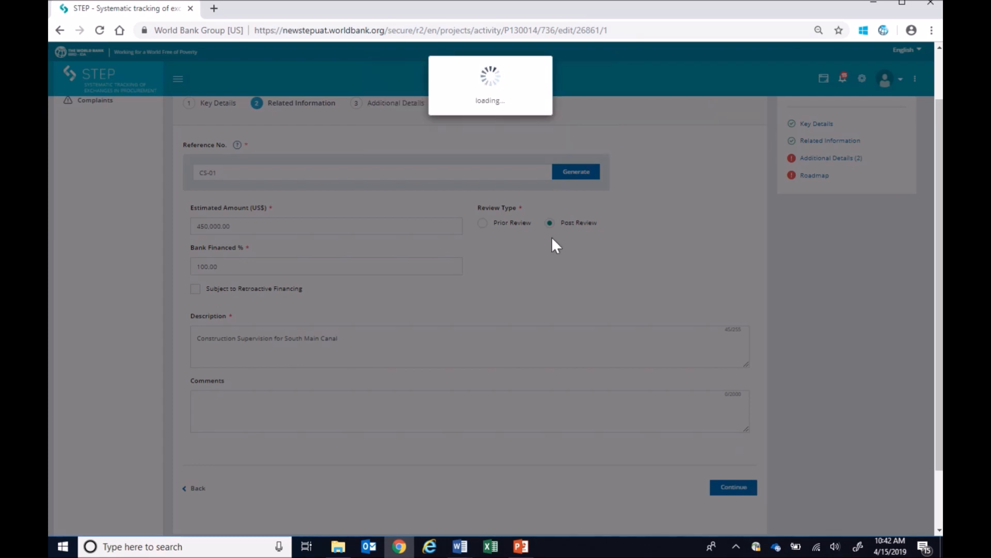
pyautogui.click(575, 137)
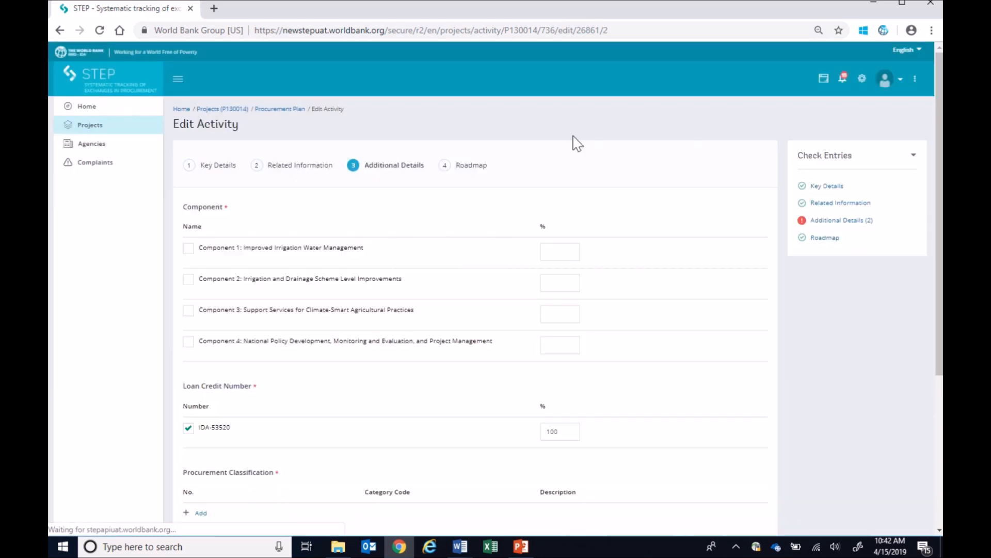
# Allocate 100% of CS-01 to Component 2: Irrigation and Drainage Scheme Level Improvements, and proceed to the roadmap
pyautogui.click(549, 282)
pyautogui.write('10')
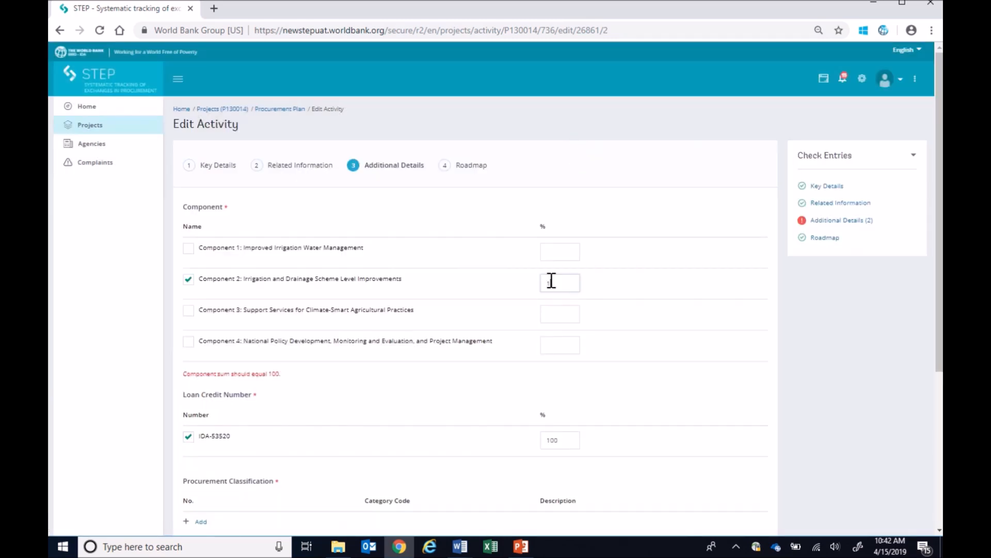
pyautogui.write('0')
pyautogui.scroll(-6, 706, 410)
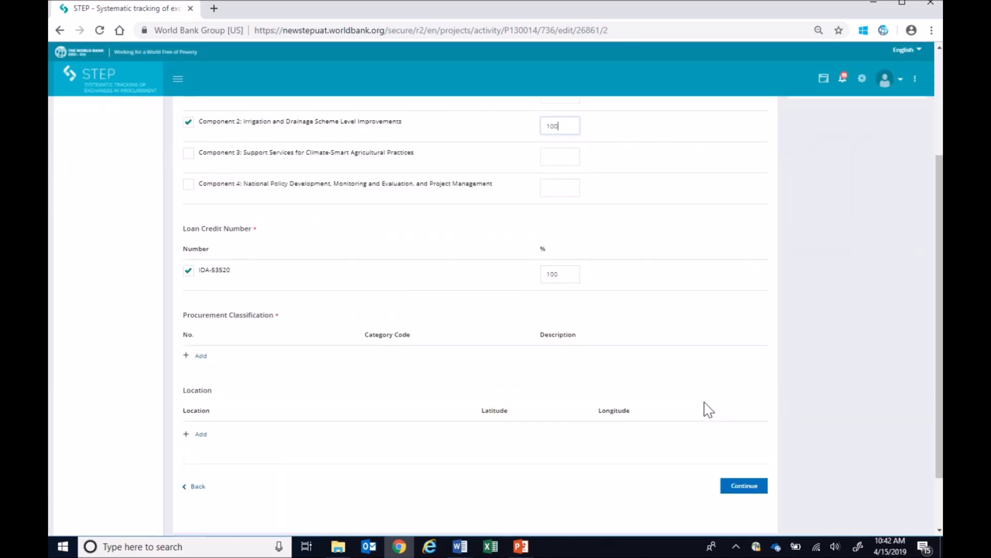
pyautogui.click(747, 417)
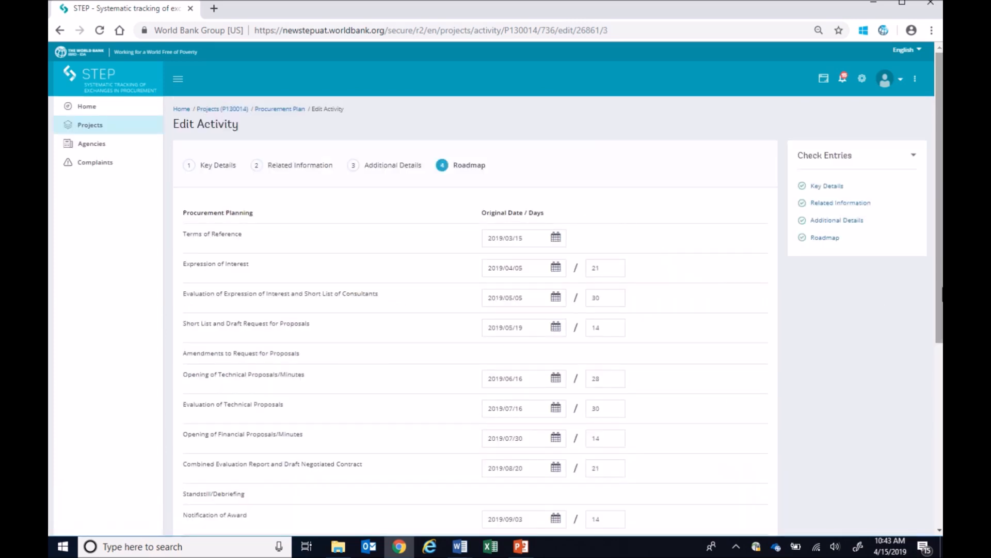
# Review CS-01's roadmap dates from Terms of Reference to Contract Completion and finish editing the activity
pyautogui.moveTo(941, 290); pyautogui.dragTo(940, 329)
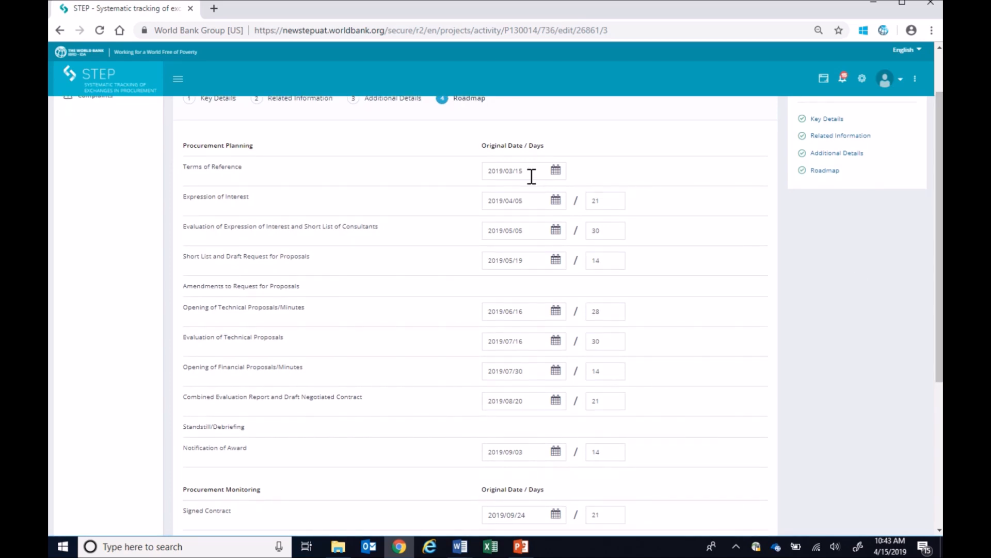
pyautogui.scroll(-4, 531, 176)
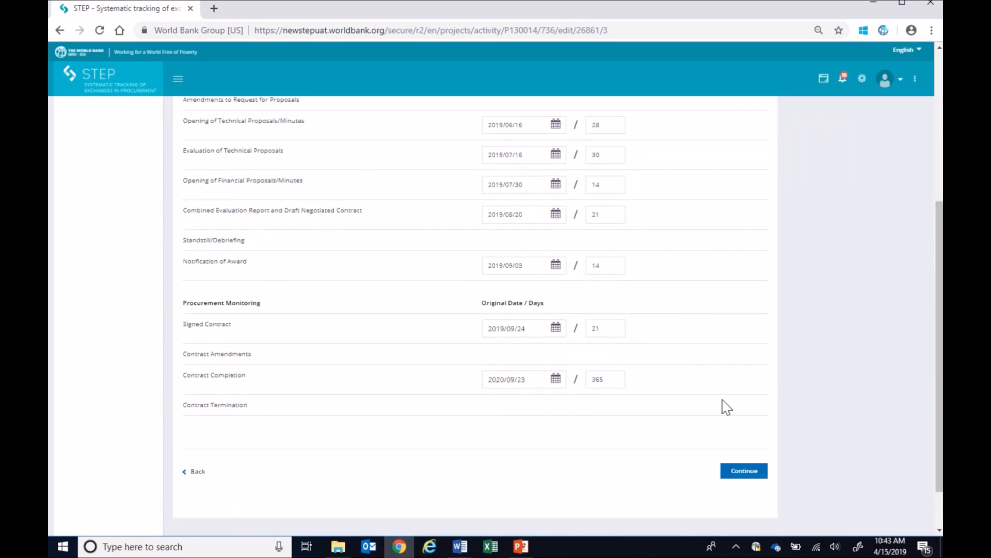
pyautogui.click(734, 474)
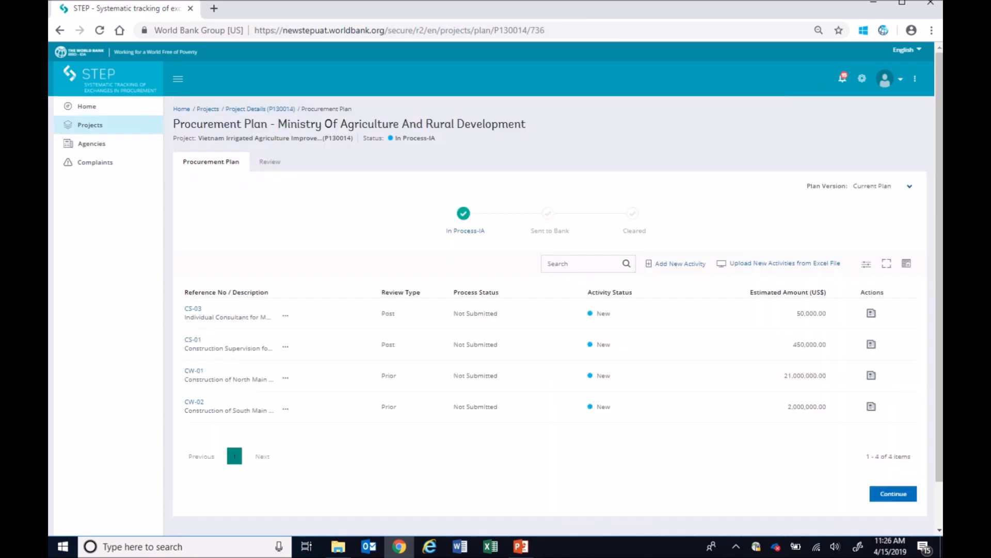